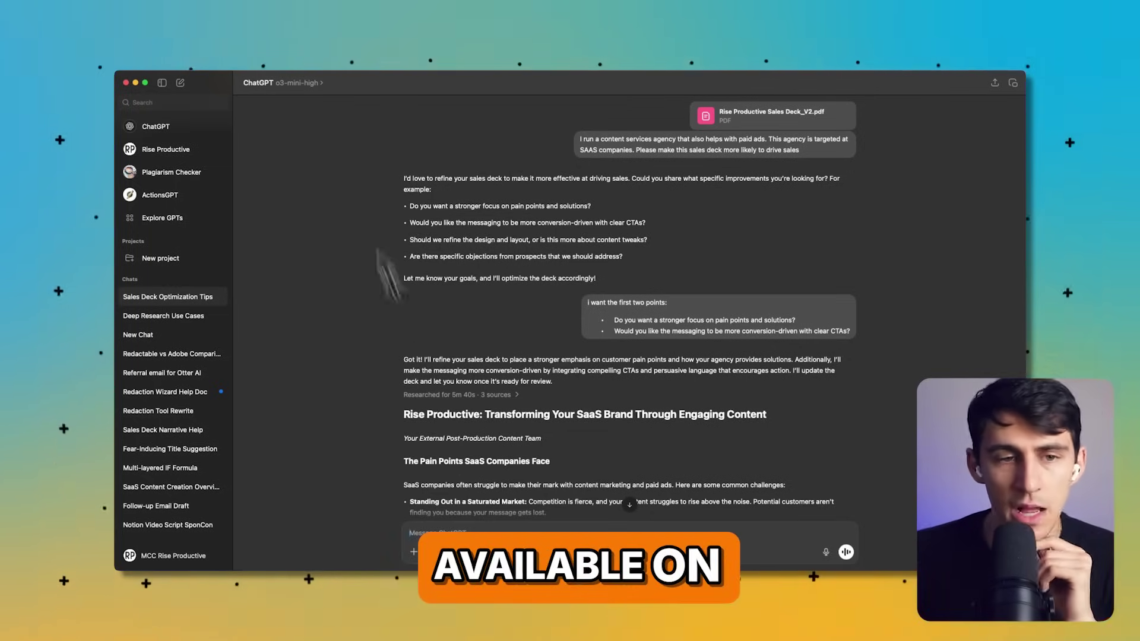
- Check the model list, keeping o3-mini-high selected, and scroll down the chat
left_click(299, 83)
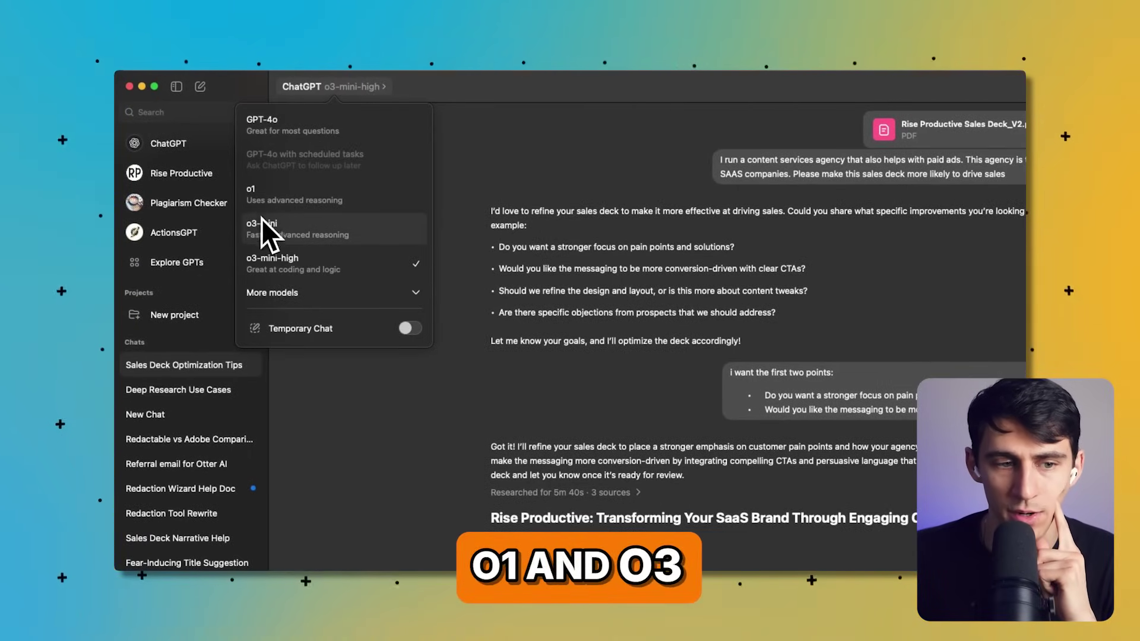
left_click(265, 261)
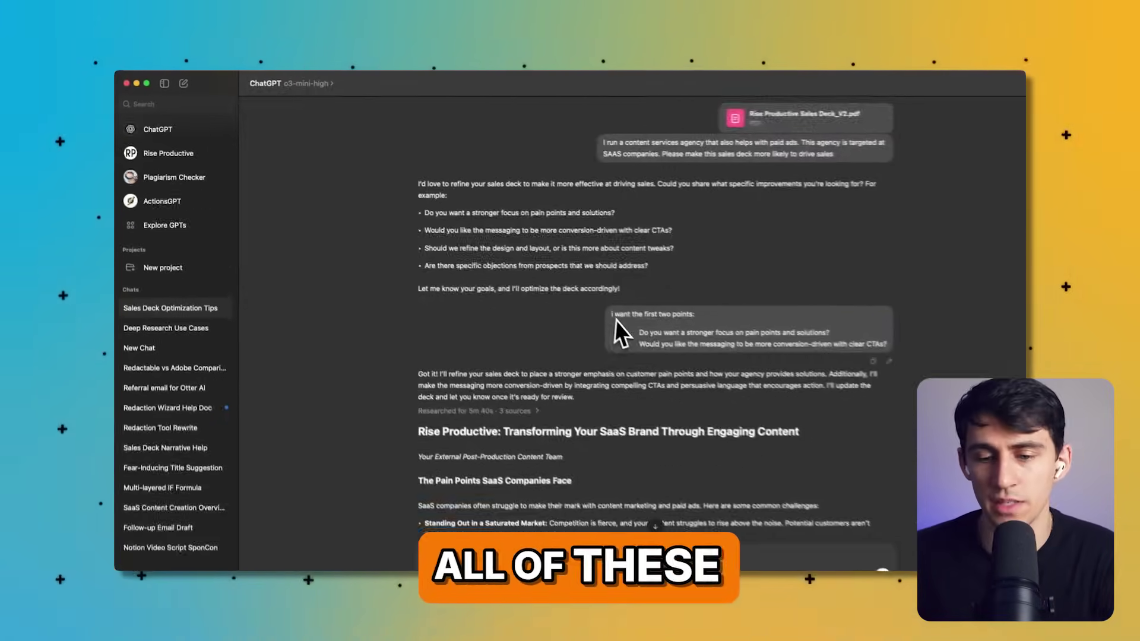
scroll(555, 251, "down", 5)
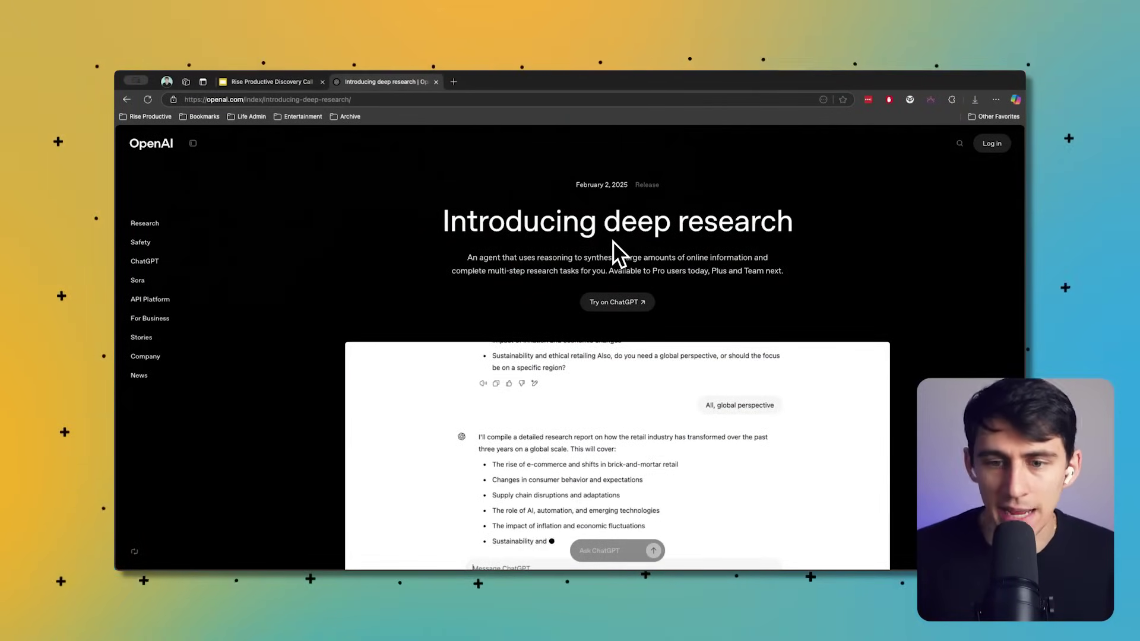
scroll(613, 241, "down", 3)
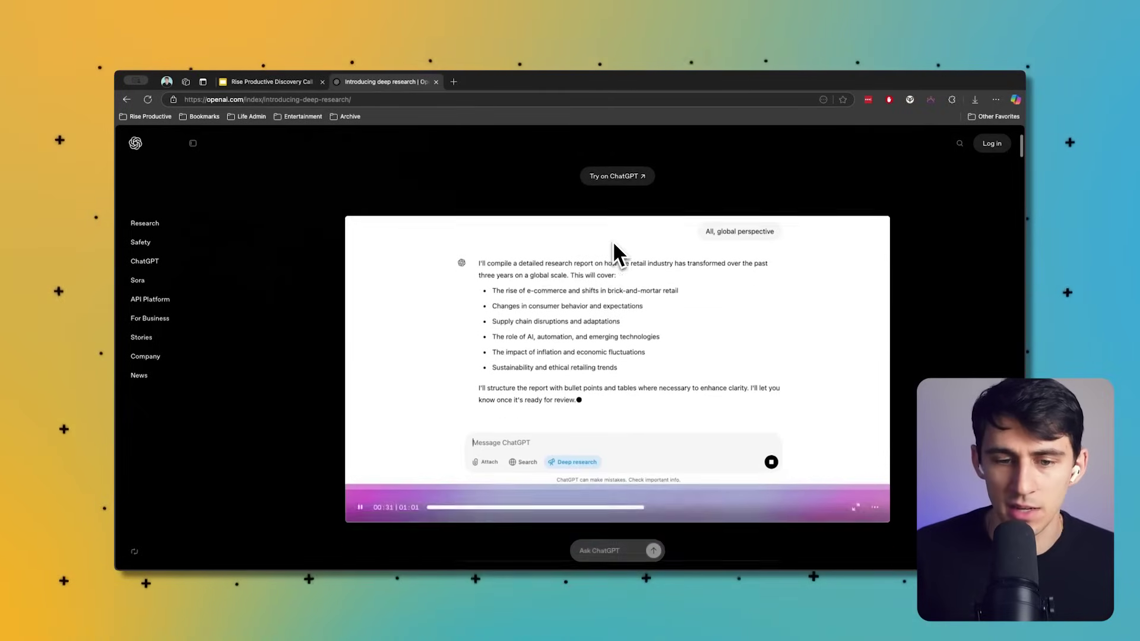
scroll(612, 241, "up", 3)
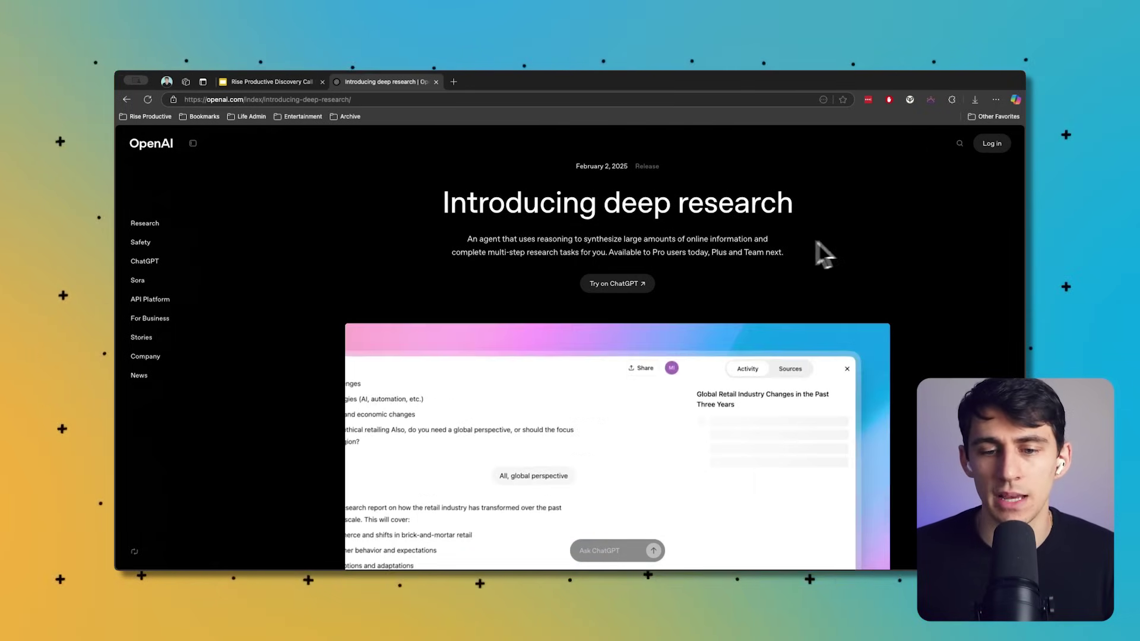
scroll(636, 300, "down", 4)
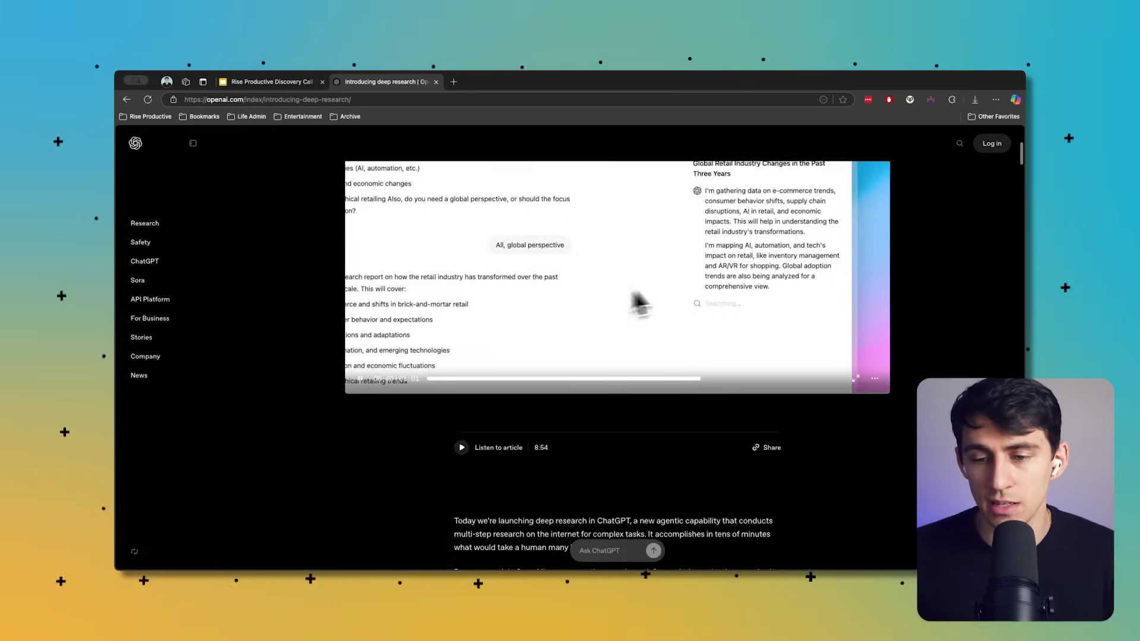
scroll(728, 294, "up", 2)
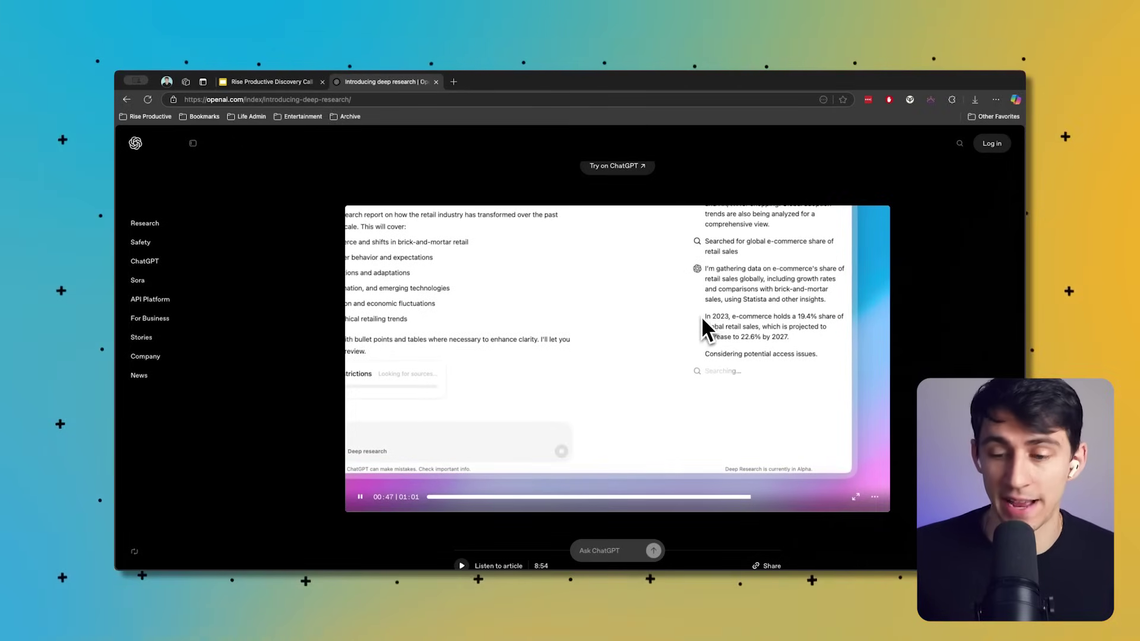
left_click(854, 495)
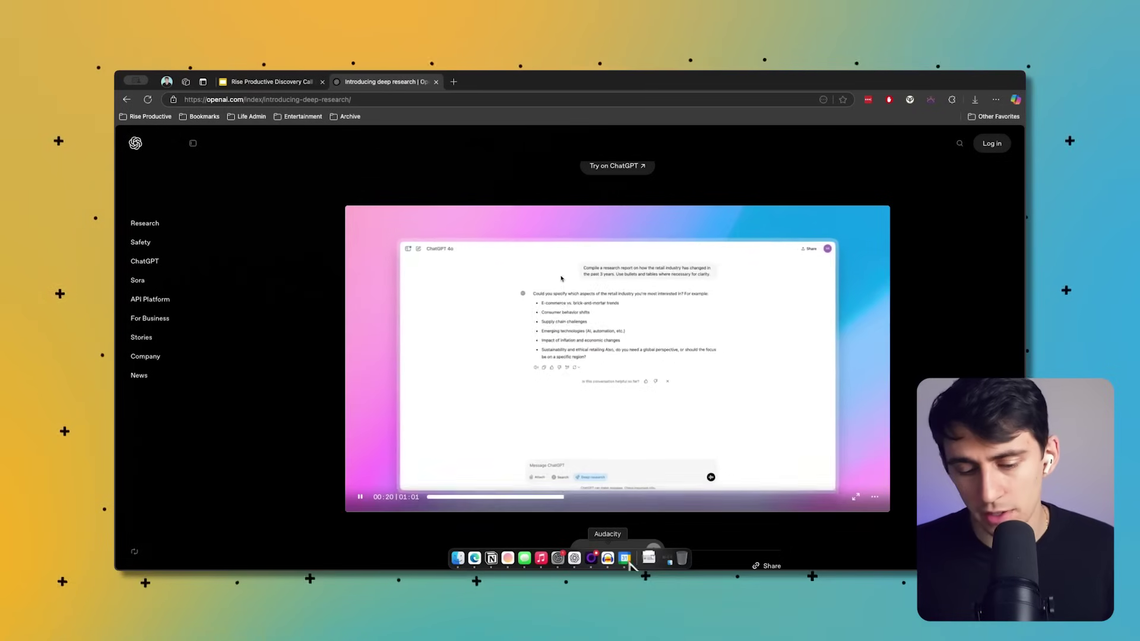
left_click(574, 559)
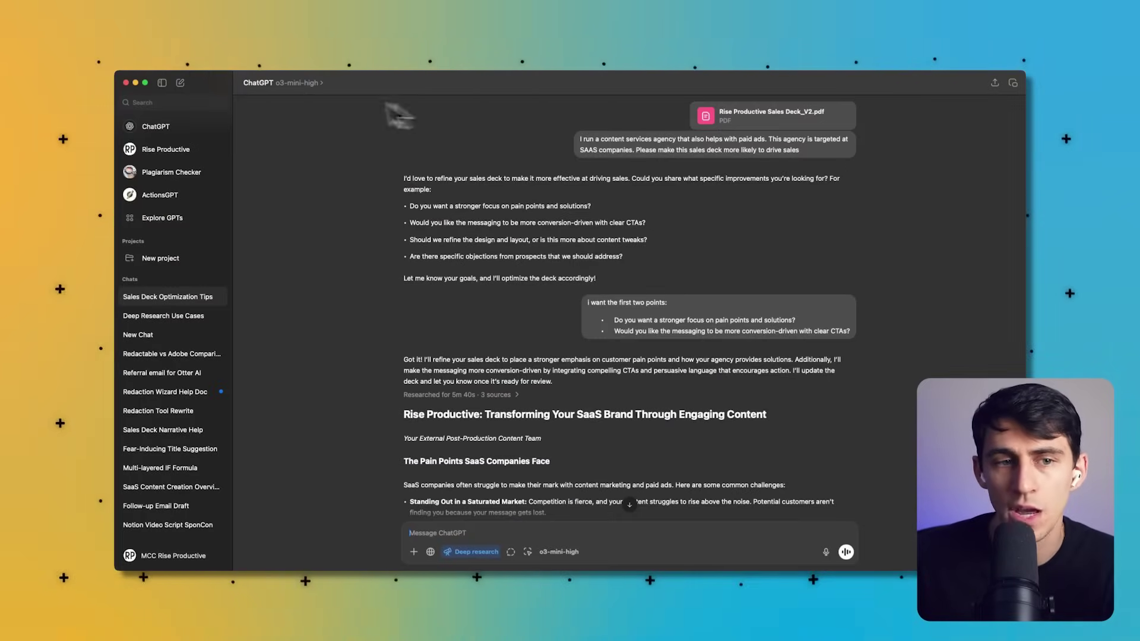
- Check the model picker without changing models, then scroll through the Rise Productive deck report
left_click(514, 145)
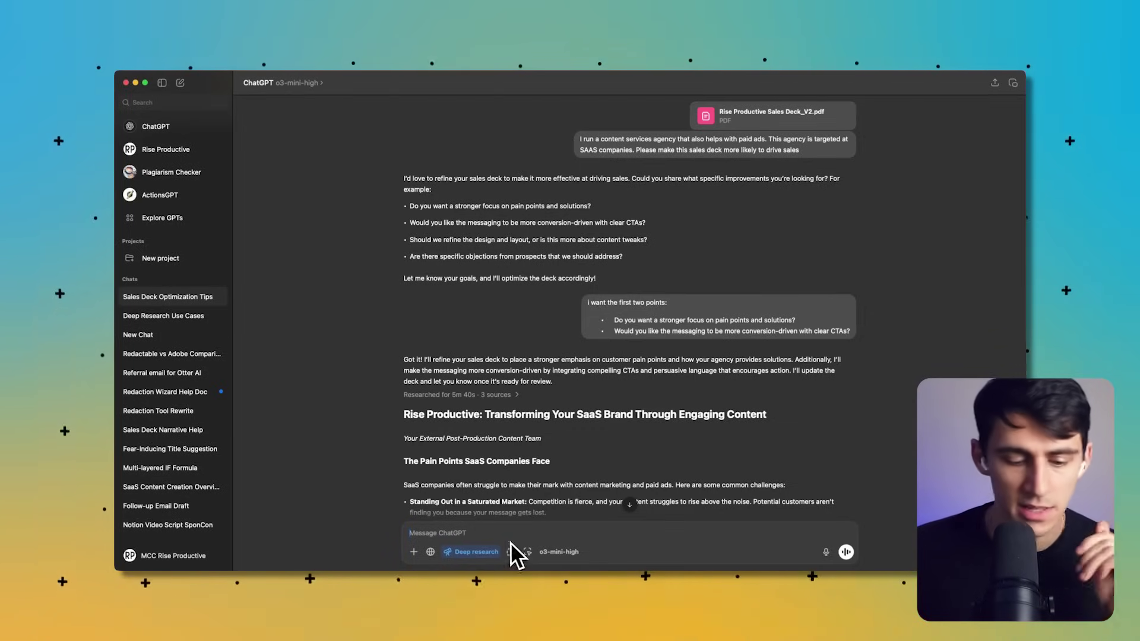
left_click(297, 86)
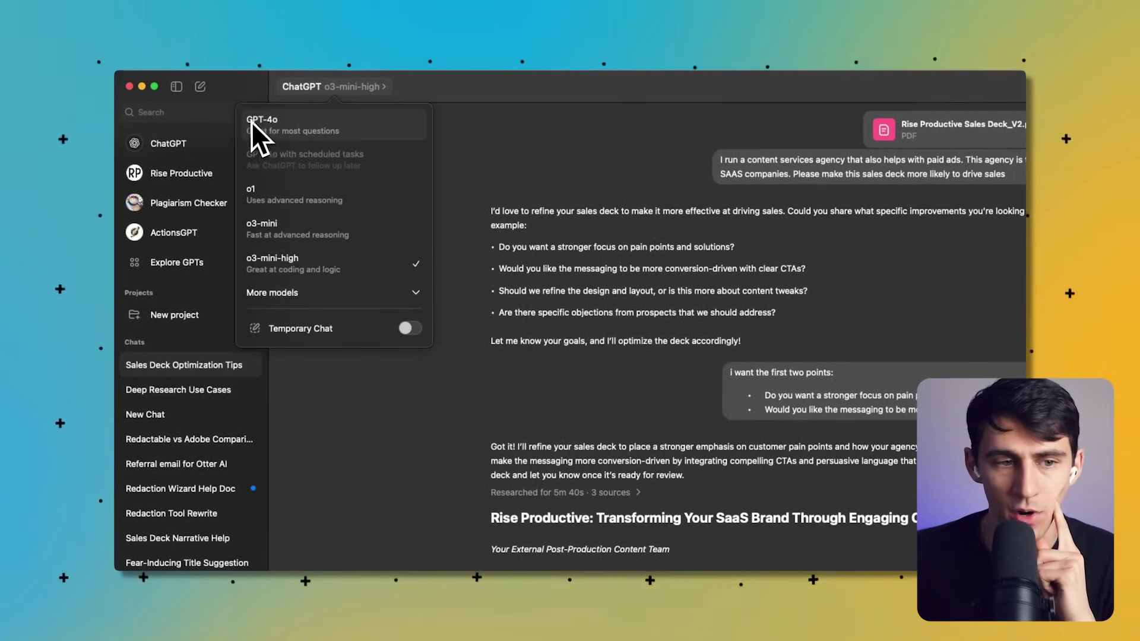
left_click(266, 262)
scroll(619, 331, "down", 5)
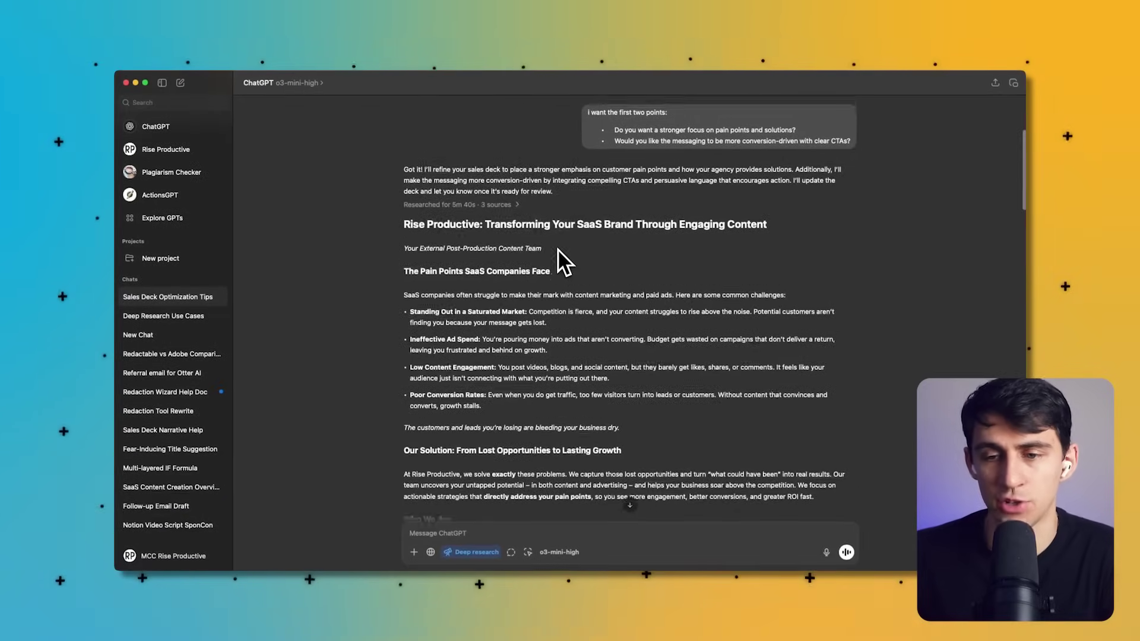
scroll(558, 248, "up", 3)
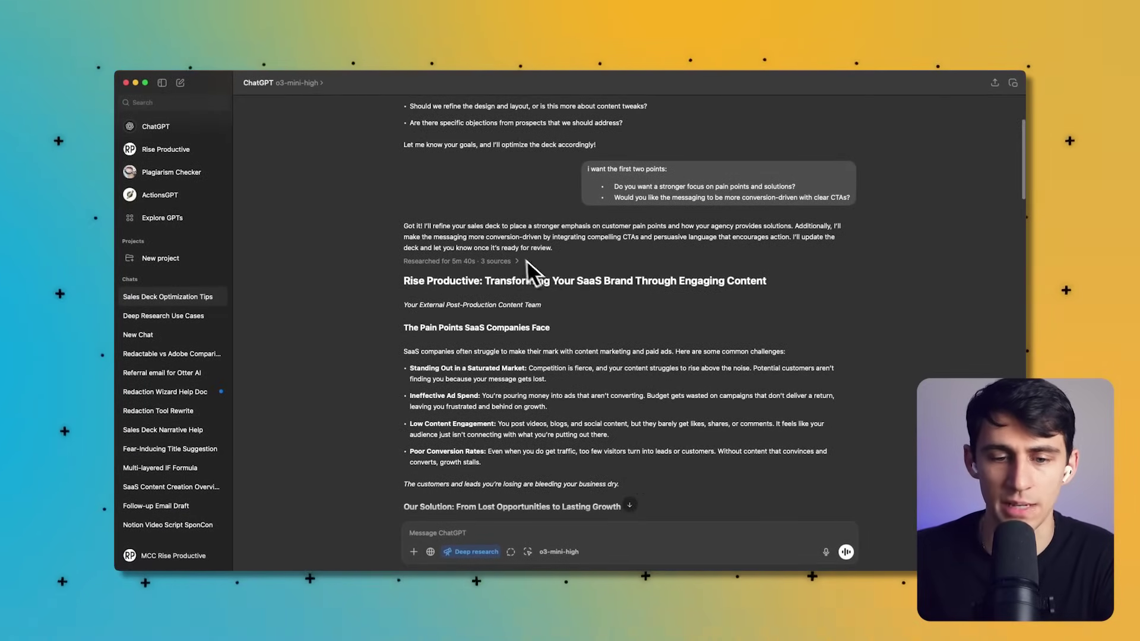
scroll(439, 265, "up", 6)
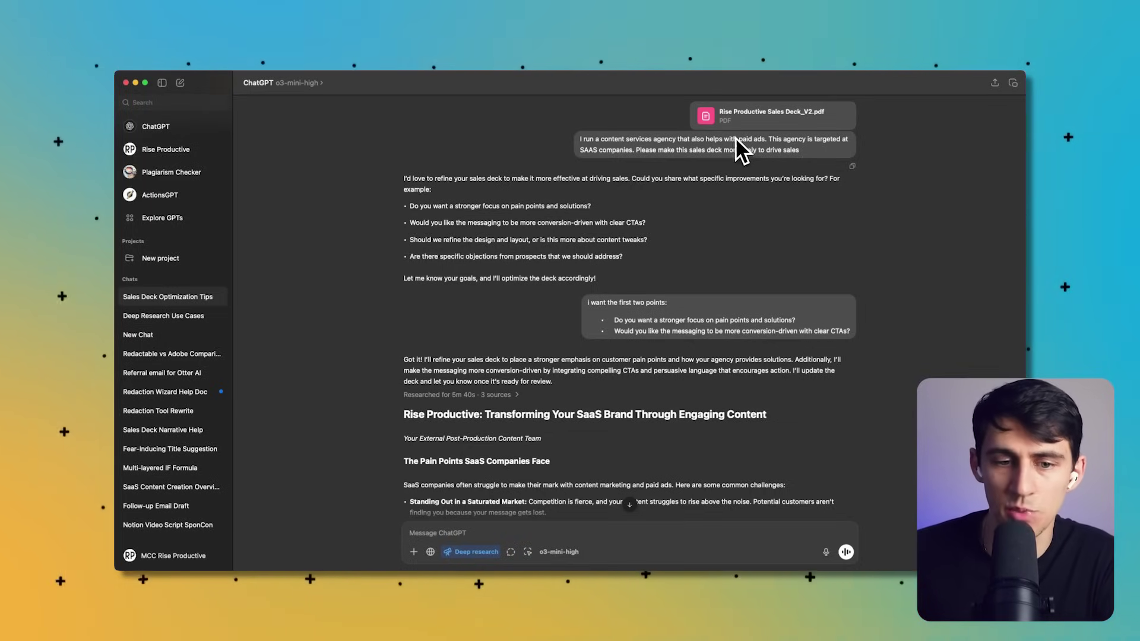
left_click_drag(409, 206, 608, 262)
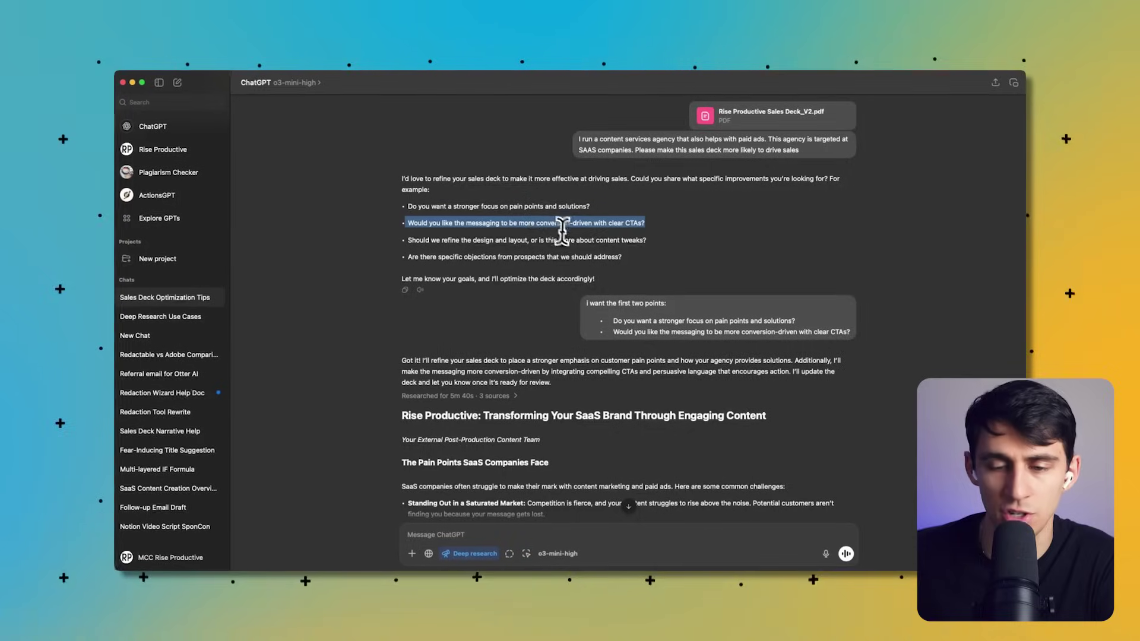
scroll(579, 238, "down", 5)
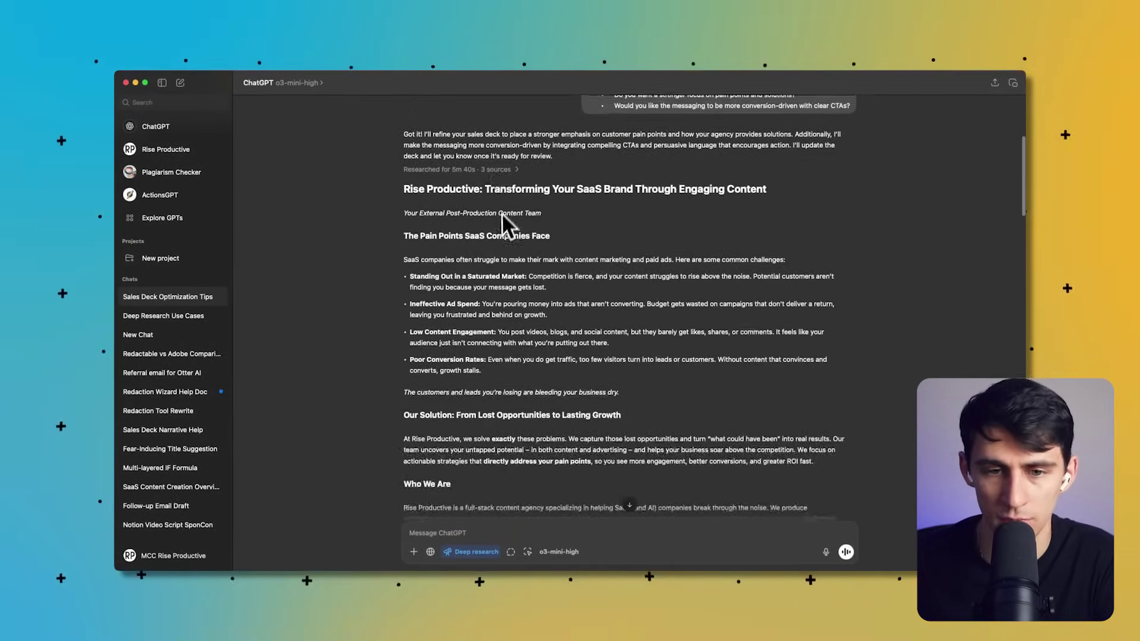
- Open the deck's research activity log beside the chat and scroll through its entries
left_click(462, 194)
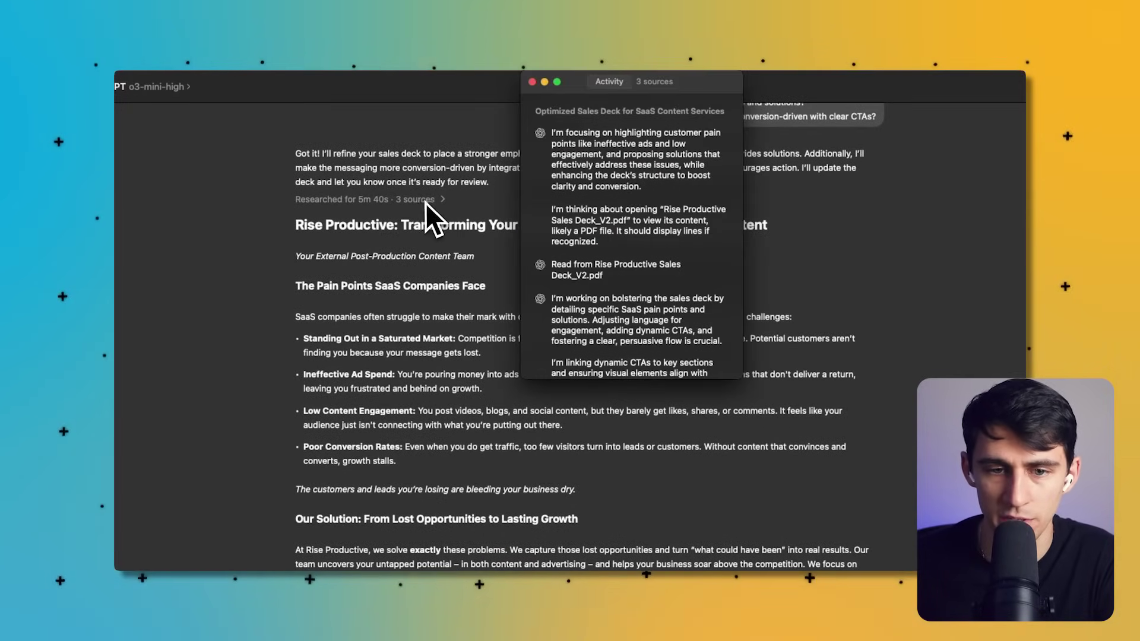
left_click_drag(608, 83, 881, 135)
left_click_drag(995, 132, 993, 93)
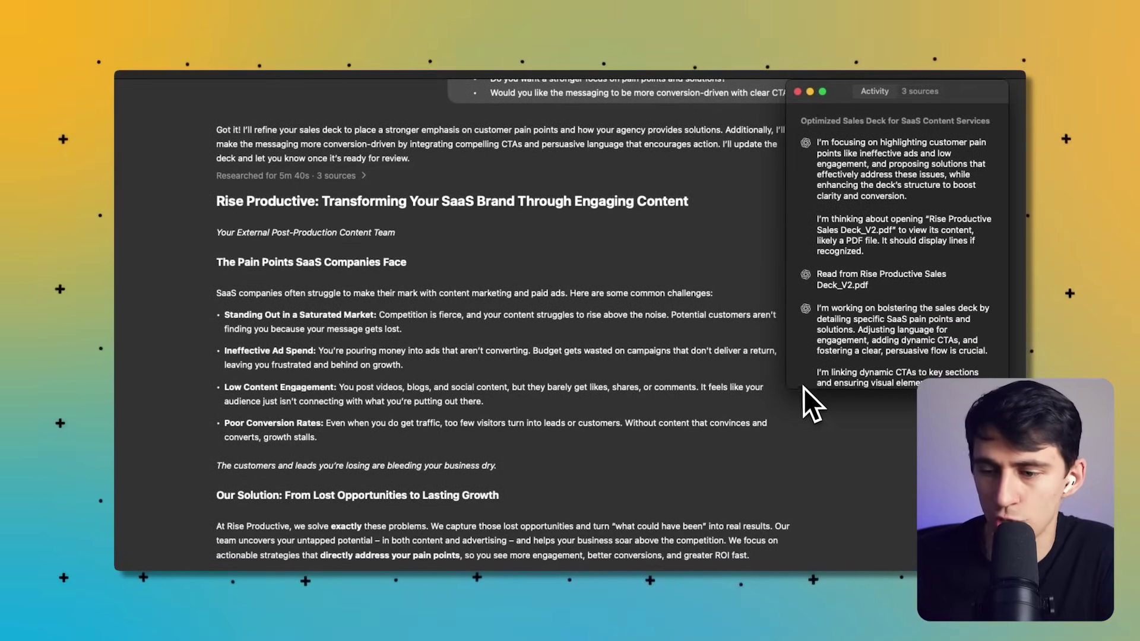
scroll(802, 388, "down", 4)
scroll(995, 328, "down", 10)
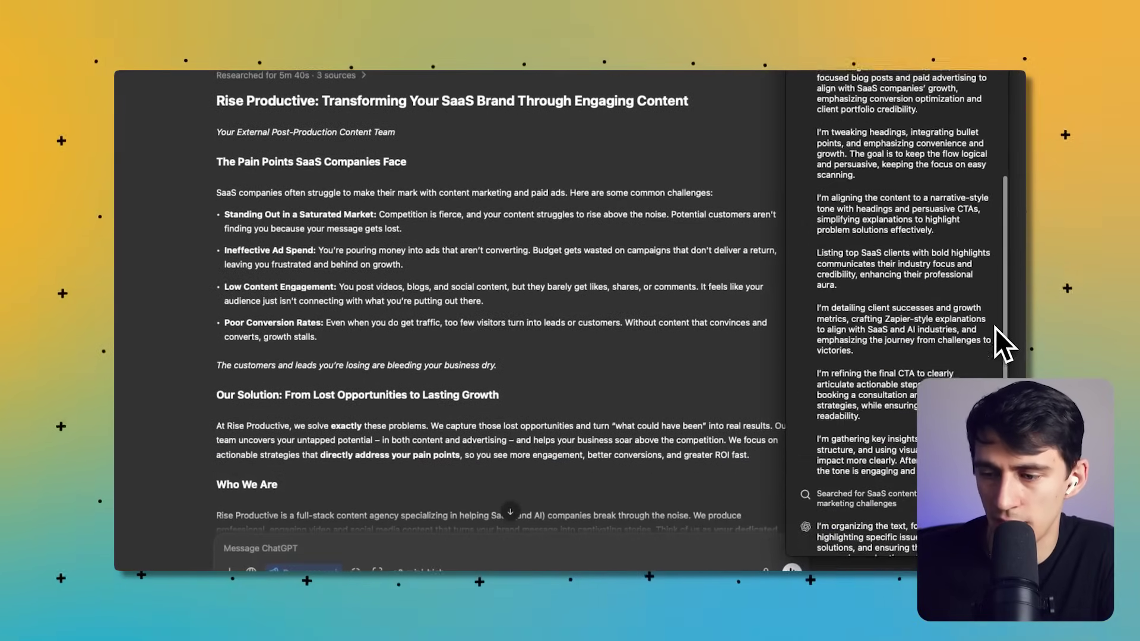
scroll(995, 328, "down", 10)
scroll(927, 279, "up", 3)
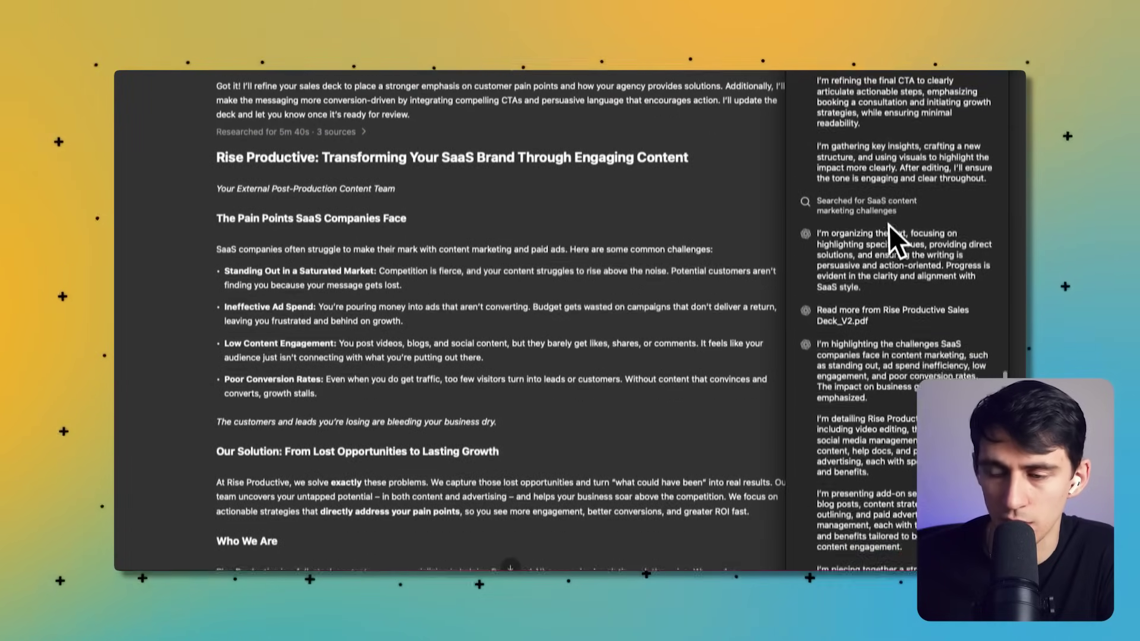
scroll(891, 244, "up", 10)
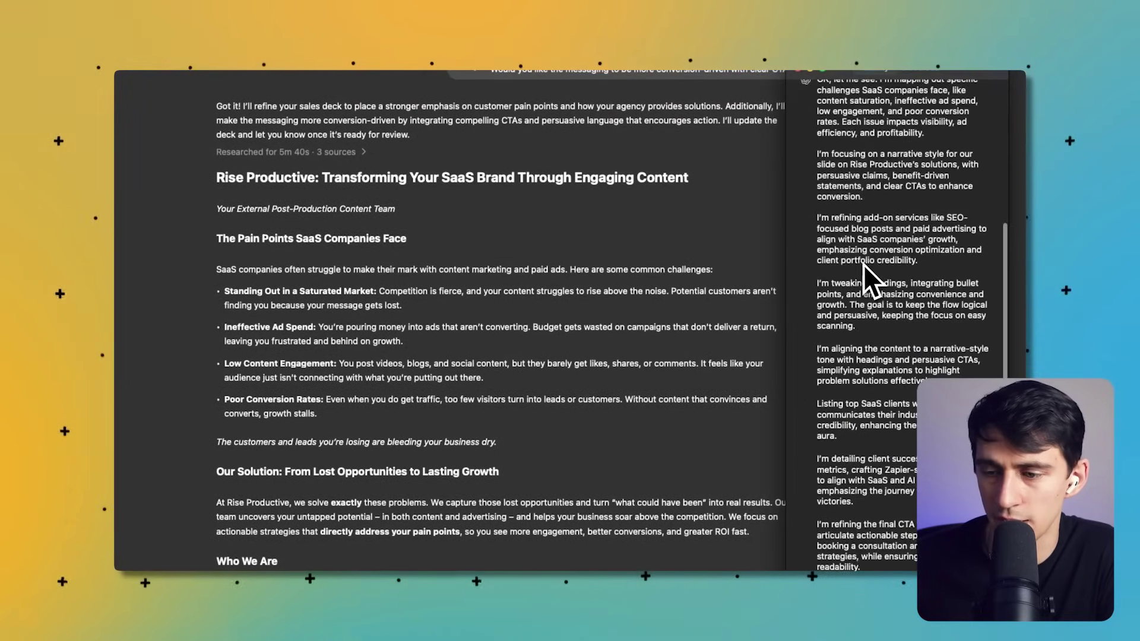
scroll(870, 457, "down", 5)
scroll(867, 466, "up", 10)
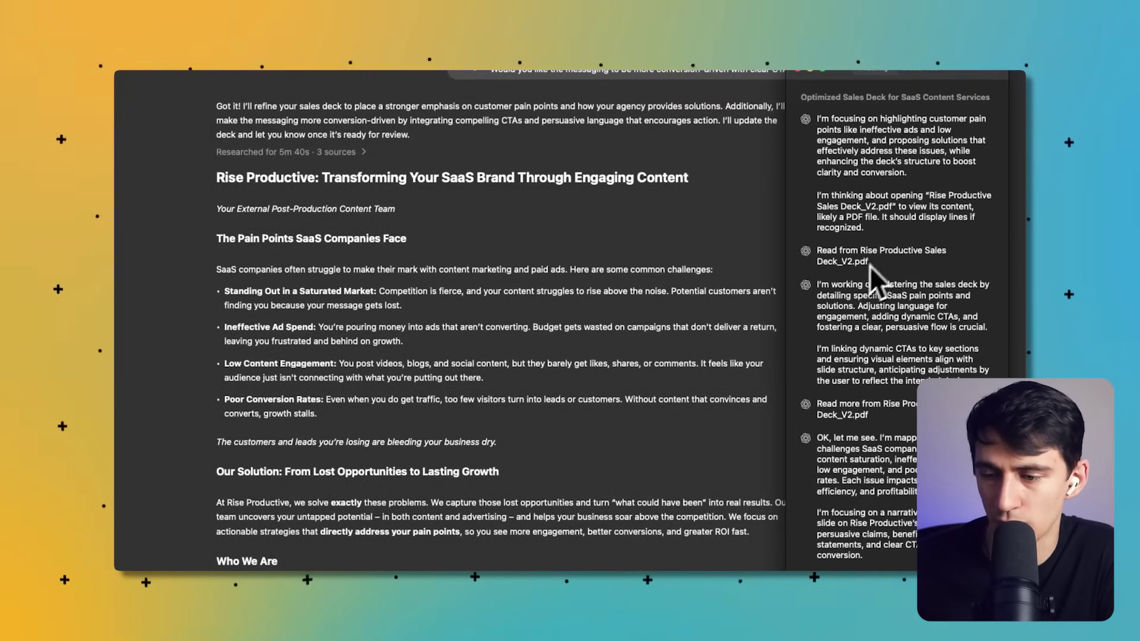
scroll(932, 193, "down", 10)
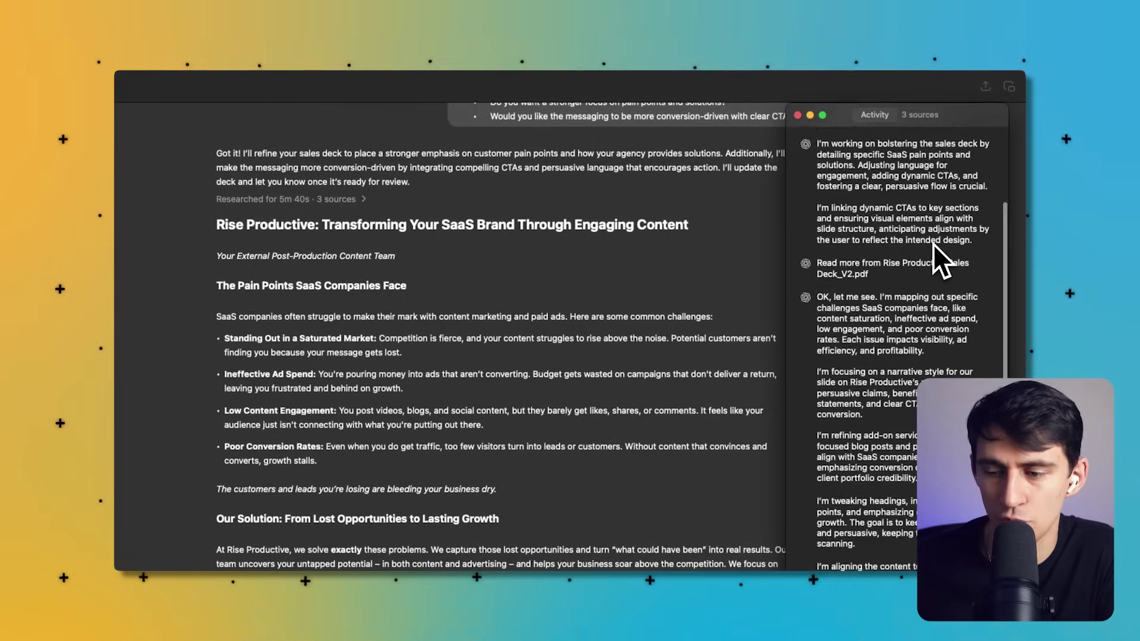
scroll(932, 244, "down", 5)
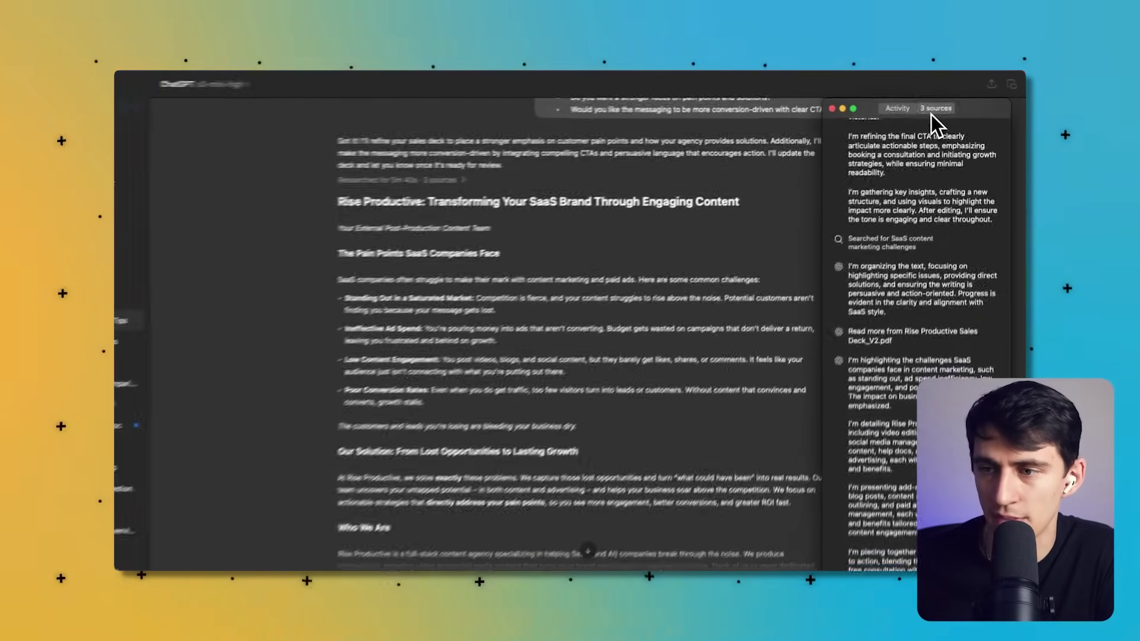
- Try the file source from the Sources list, then close the sources panel and scroll the deck
left_click(920, 114)
left_click(877, 144)
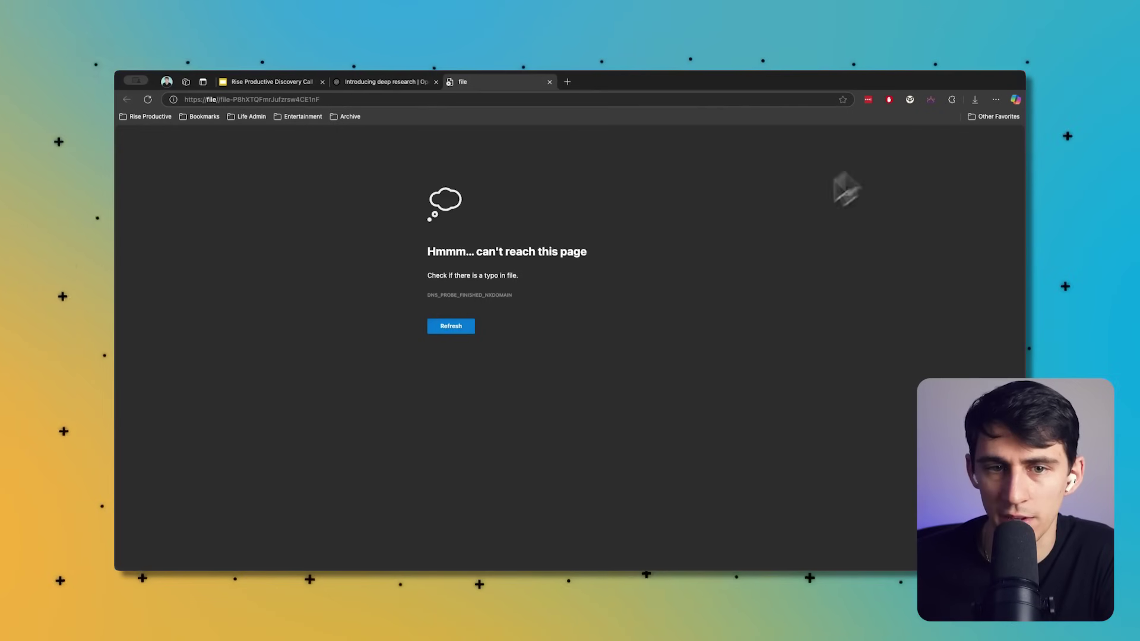
key("ctrl+w")
left_click(624, 618)
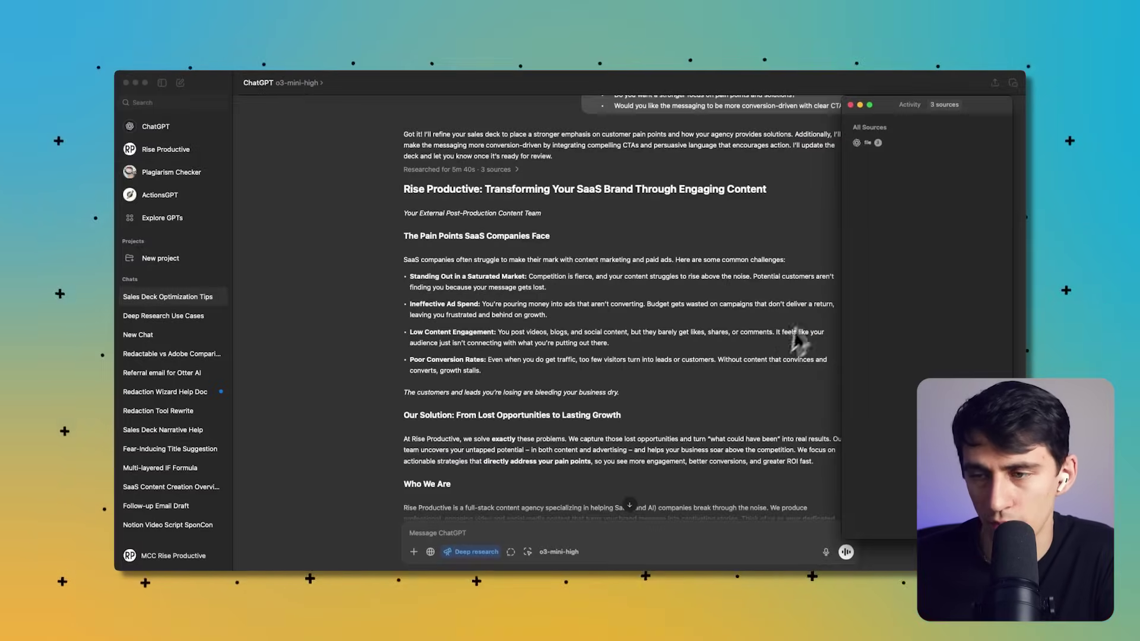
left_click(921, 105)
left_click(524, 323)
scroll(524, 323, "down", 10)
scroll(522, 309, "up", 5)
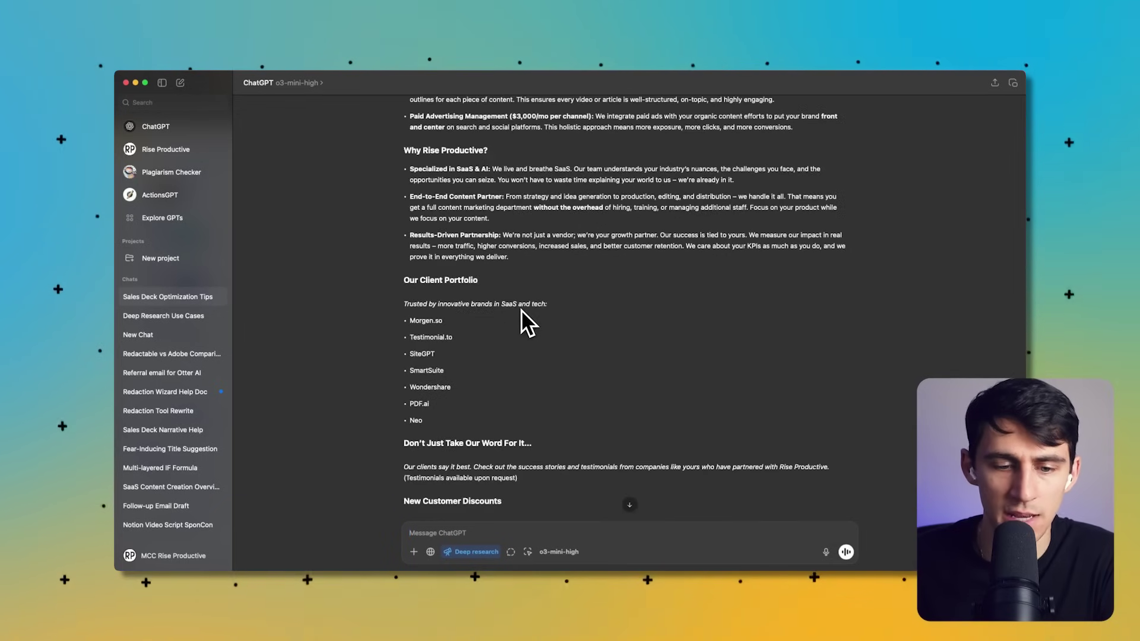
scroll(399, 336, "up", 3)
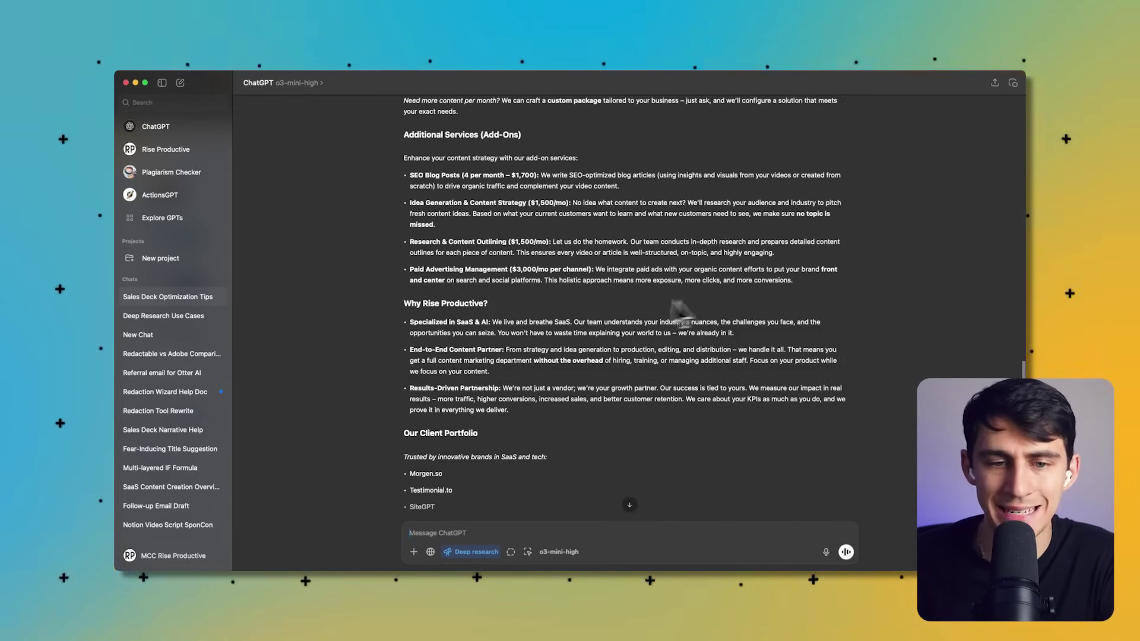
scroll(680, 313, "up", 5)
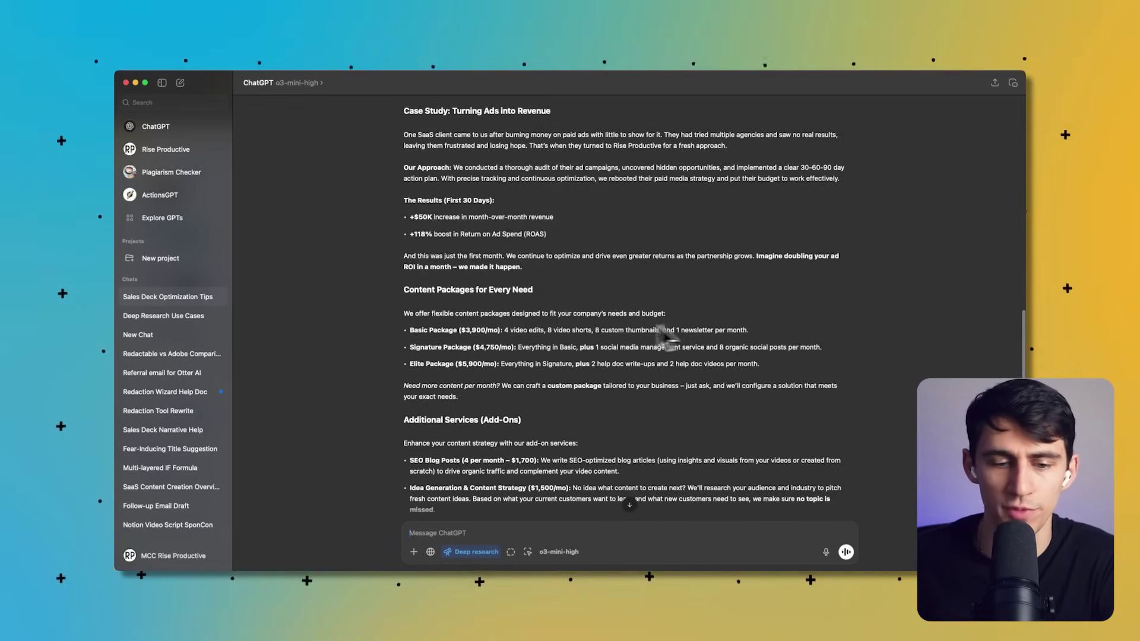
scroll(574, 319, "up", 2)
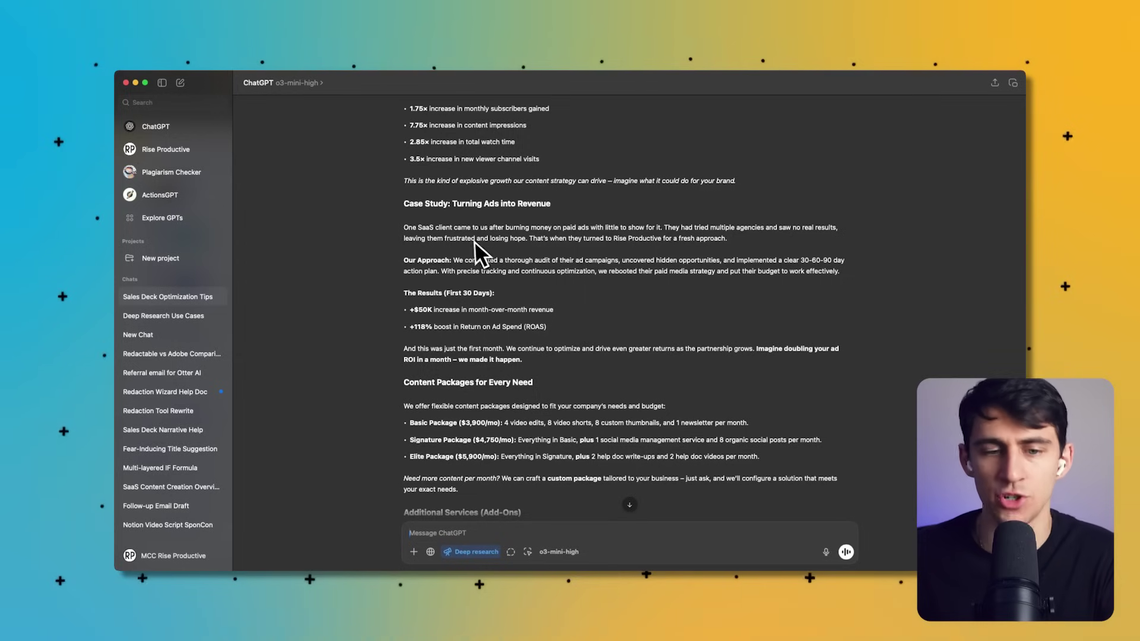
scroll(527, 237, "up", 2)
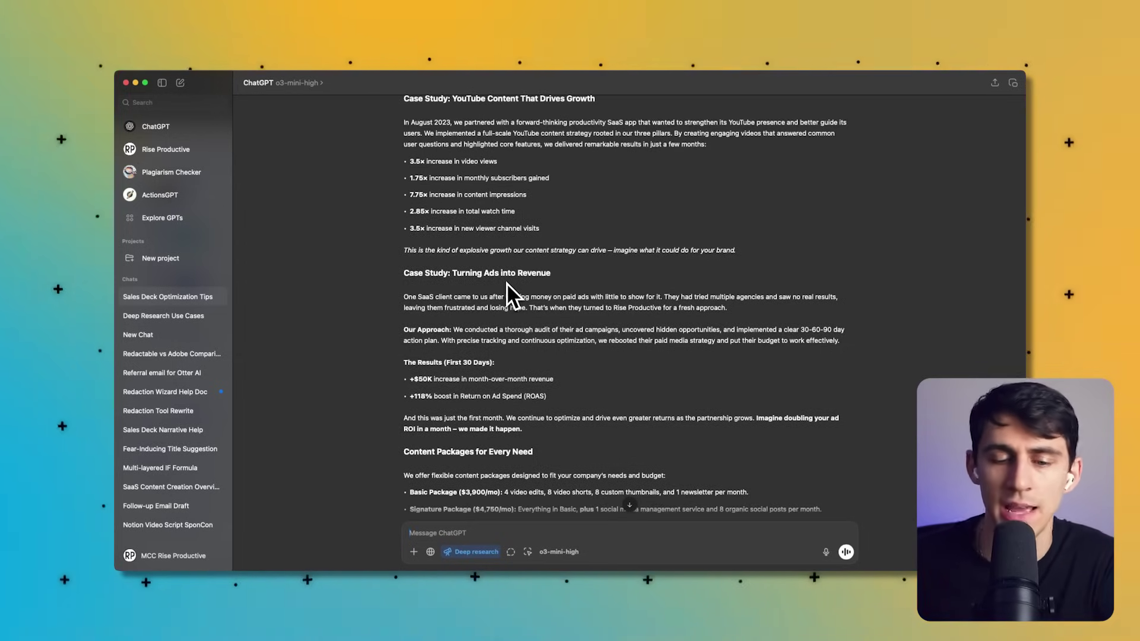
scroll(506, 282, "up", 15)
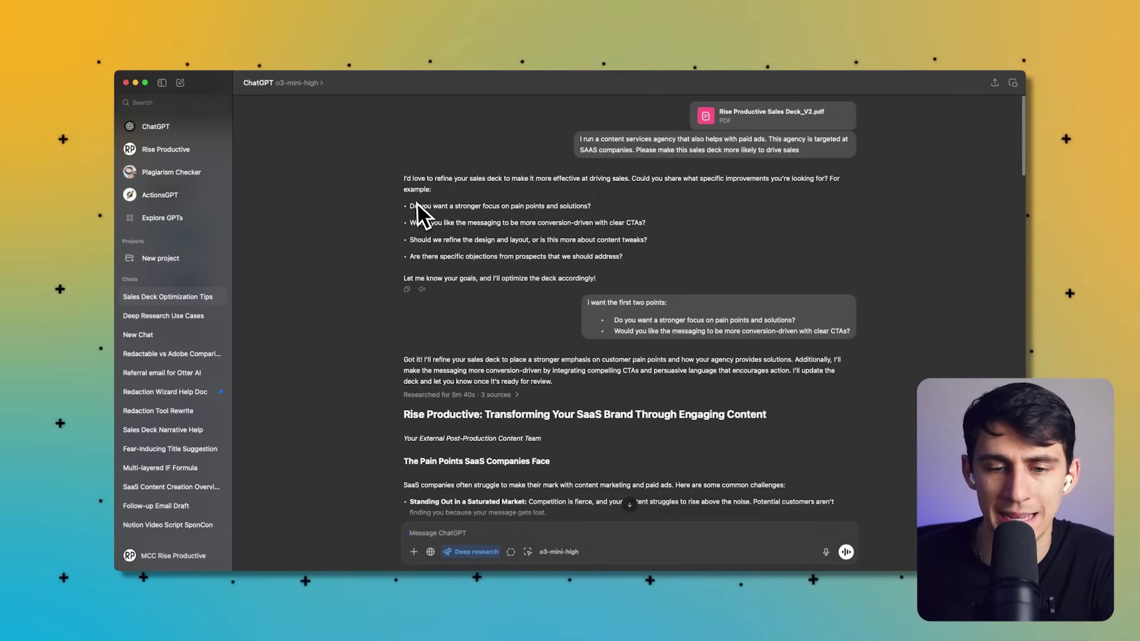
scroll(682, 252, "down", 2)
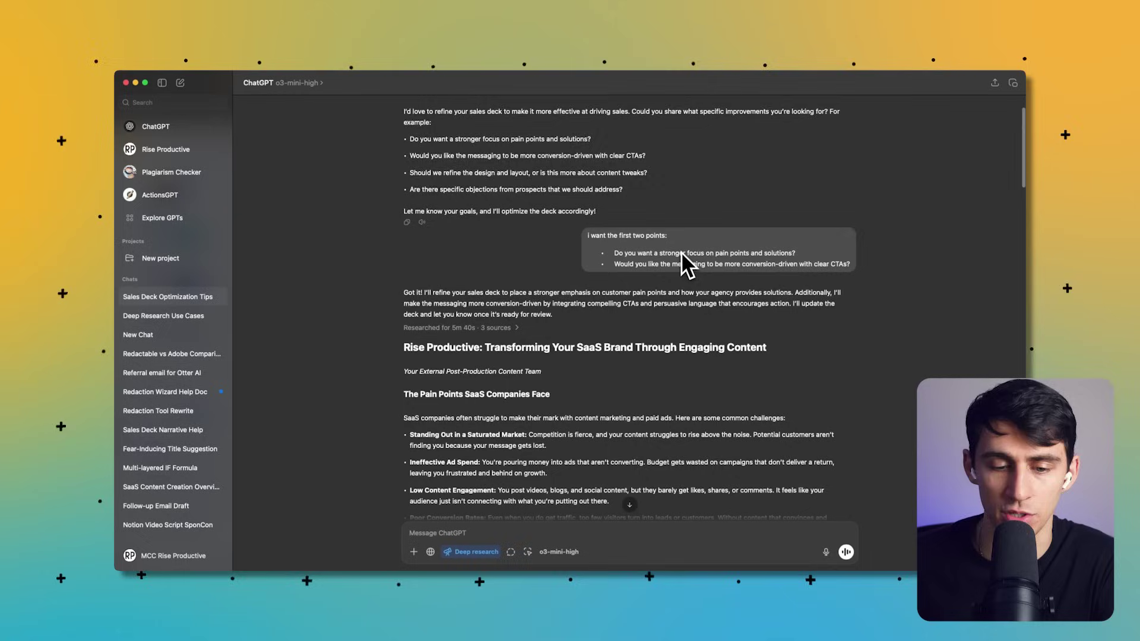
scroll(469, 325, "down", 2)
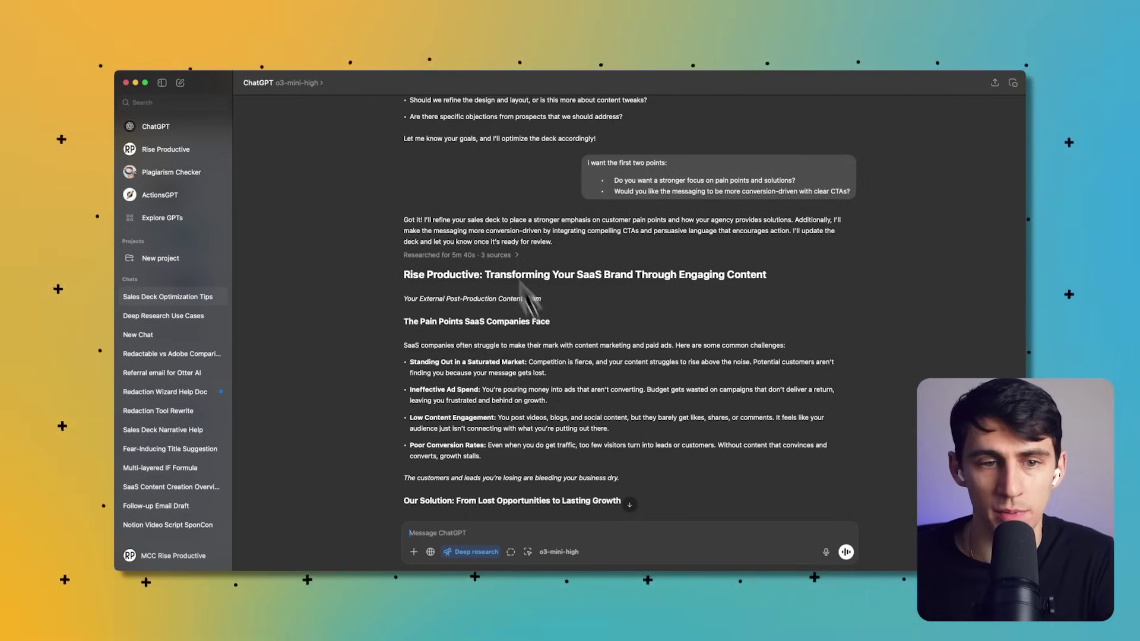
- Start a new empty chat and switch its model to GPT-4o
left_click(310, 83)
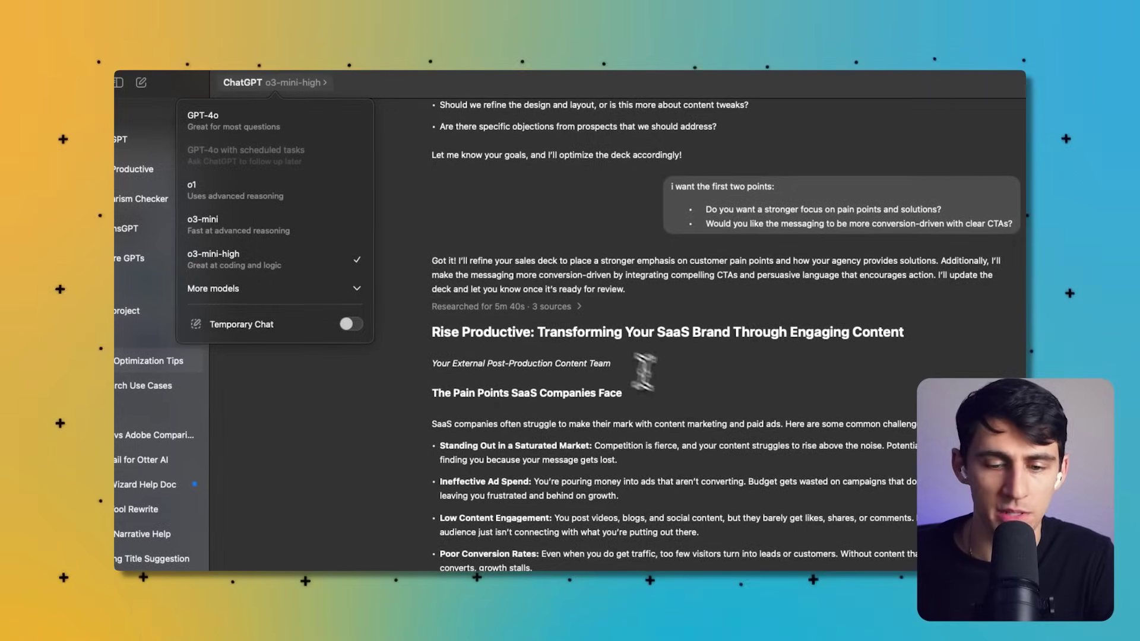
left_click(627, 363)
left_click(310, 85)
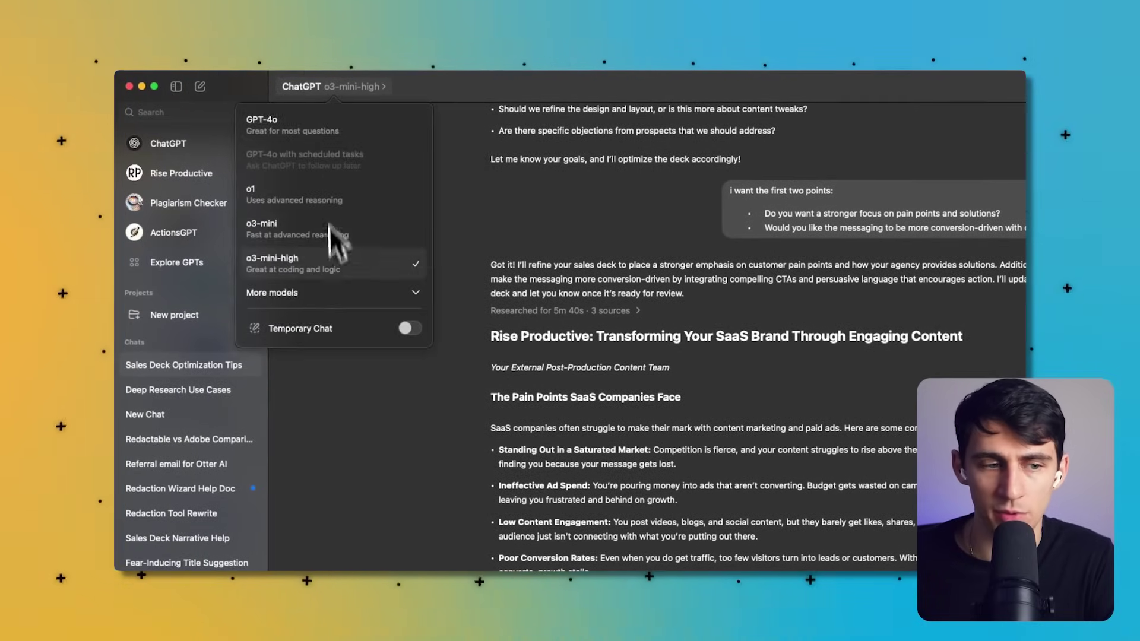
key("Escape")
left_click(201, 86)
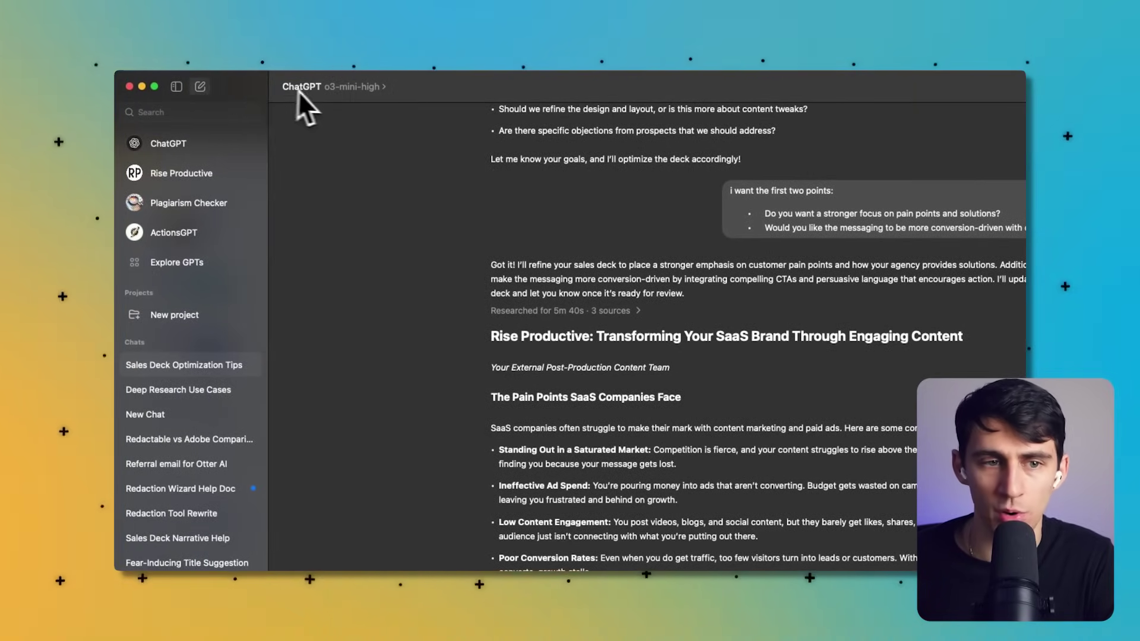
left_click(351, 89)
left_click(349, 132)
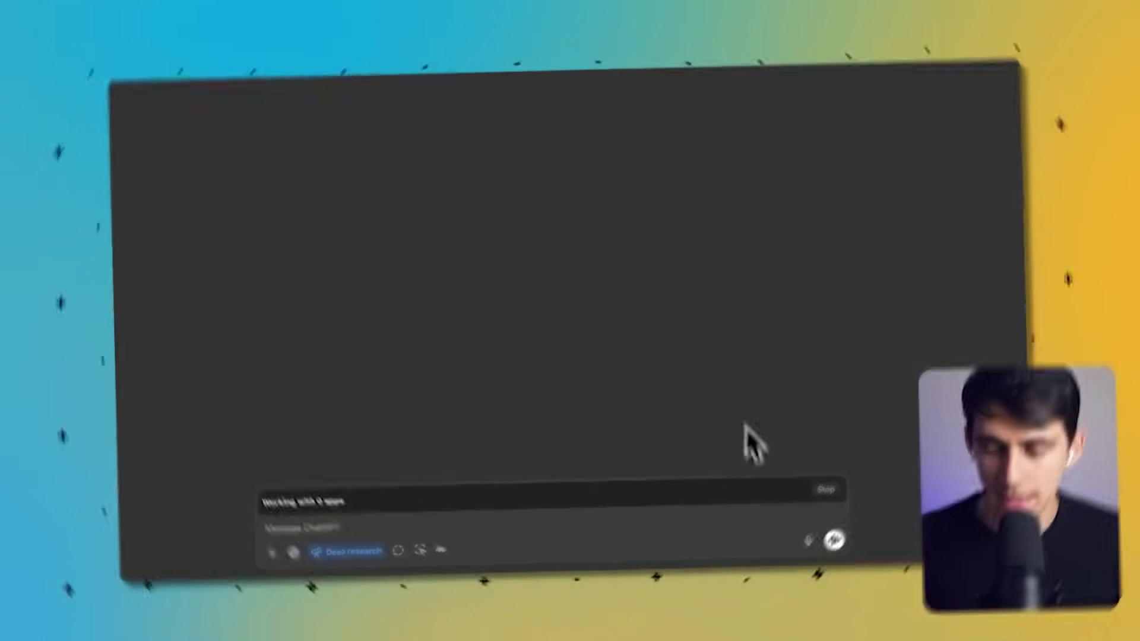
- Dictate a request for an eight-week team training plan on no-code SaaS tools like Notion and Airtable
left_click(790, 538)
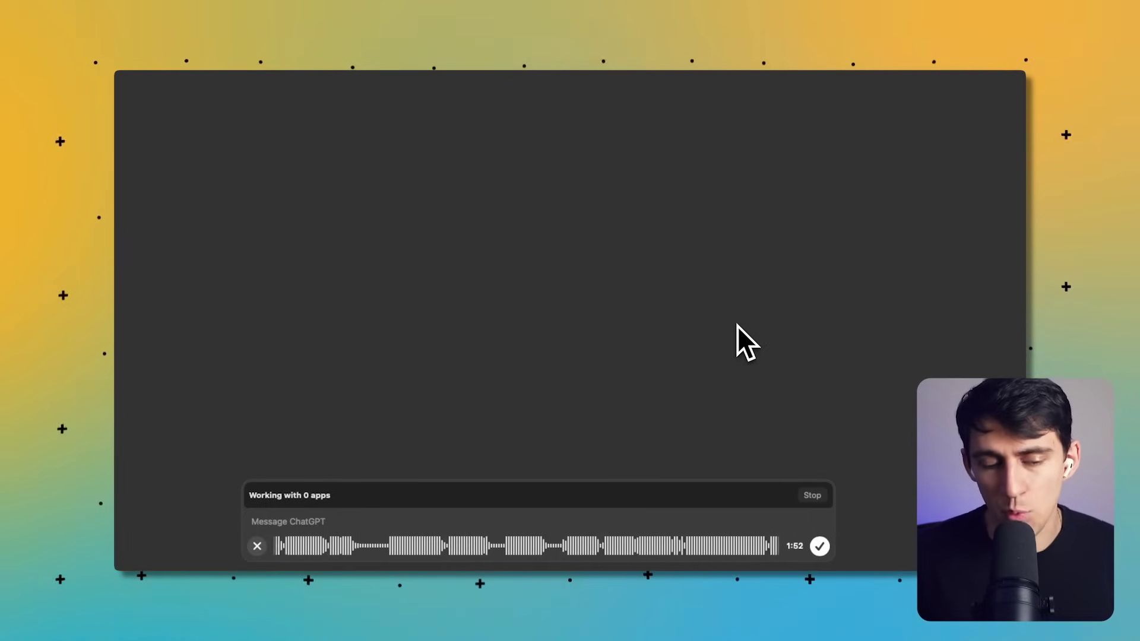
left_click(820, 547)
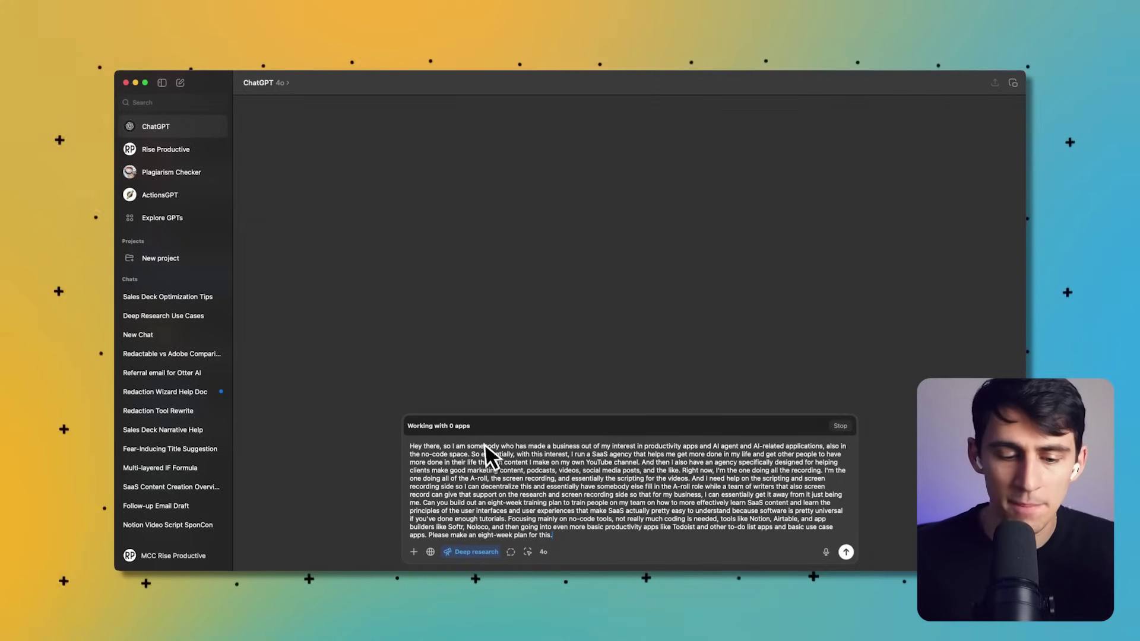
- Select the transcribed request and settle on o3-mini after briefly trying o3-mini-high
key("super+a")
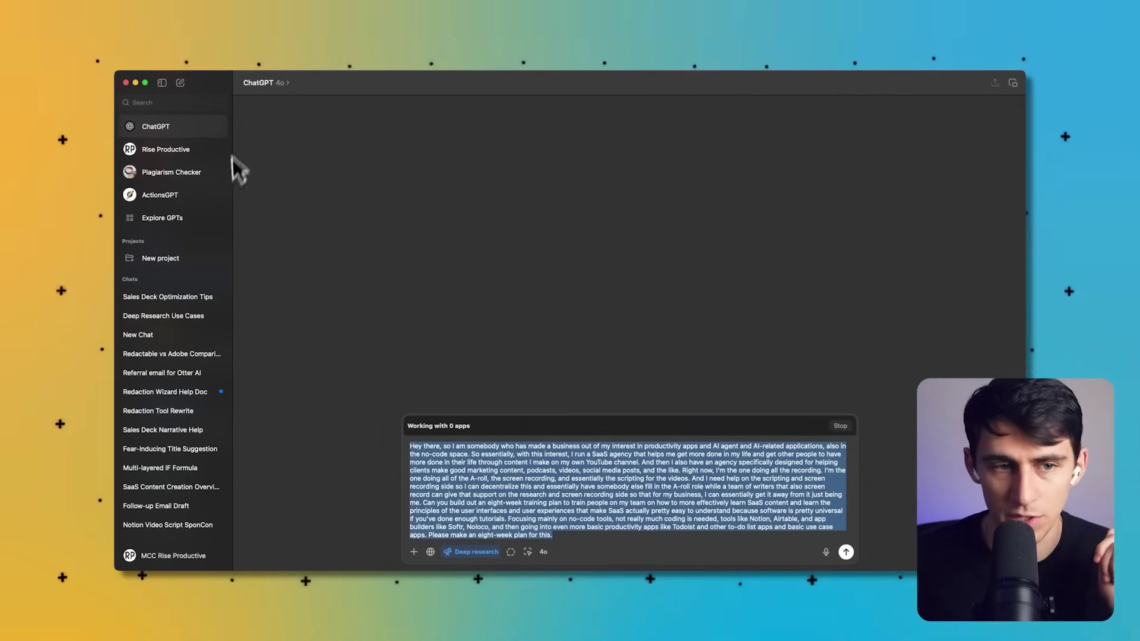
left_click(282, 86)
left_click(321, 215)
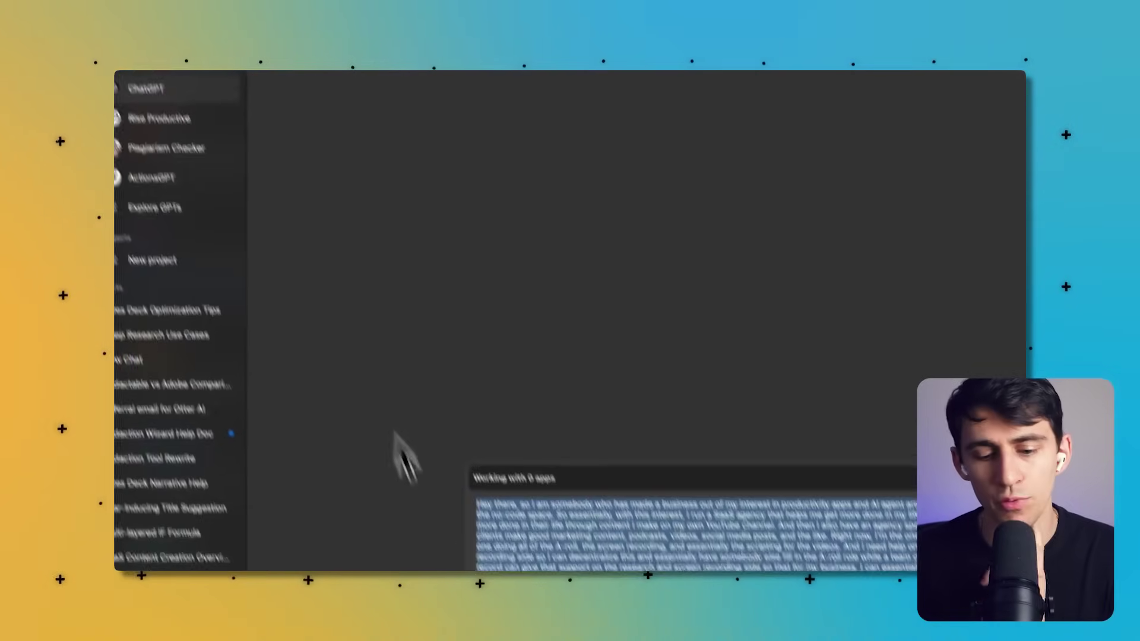
left_click(553, 482)
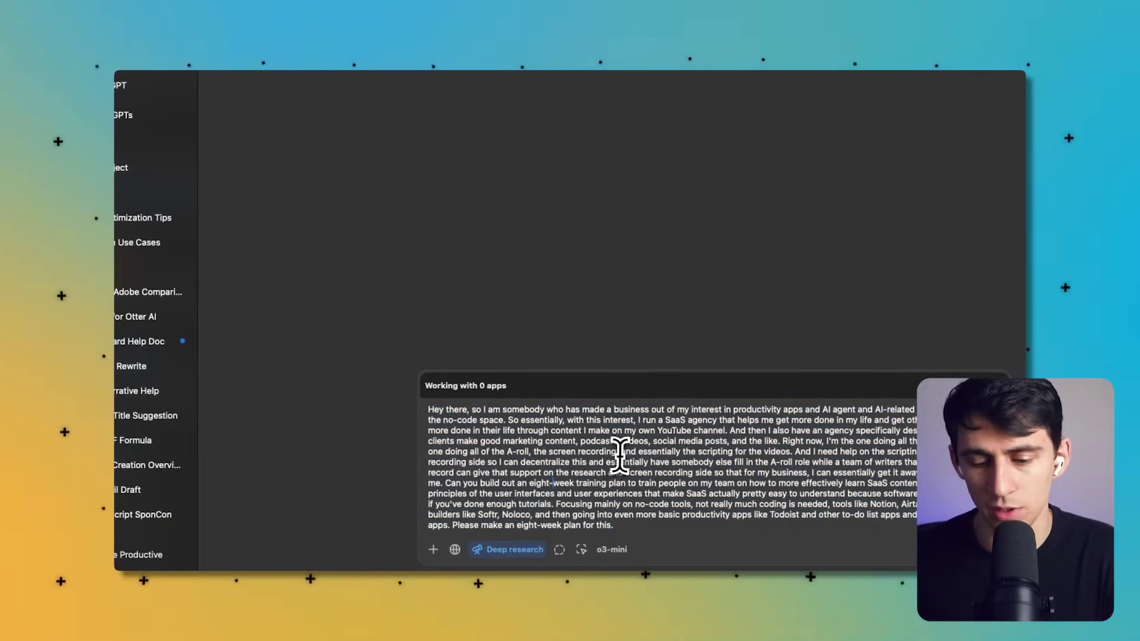
left_click(297, 85)
left_click(330, 254)
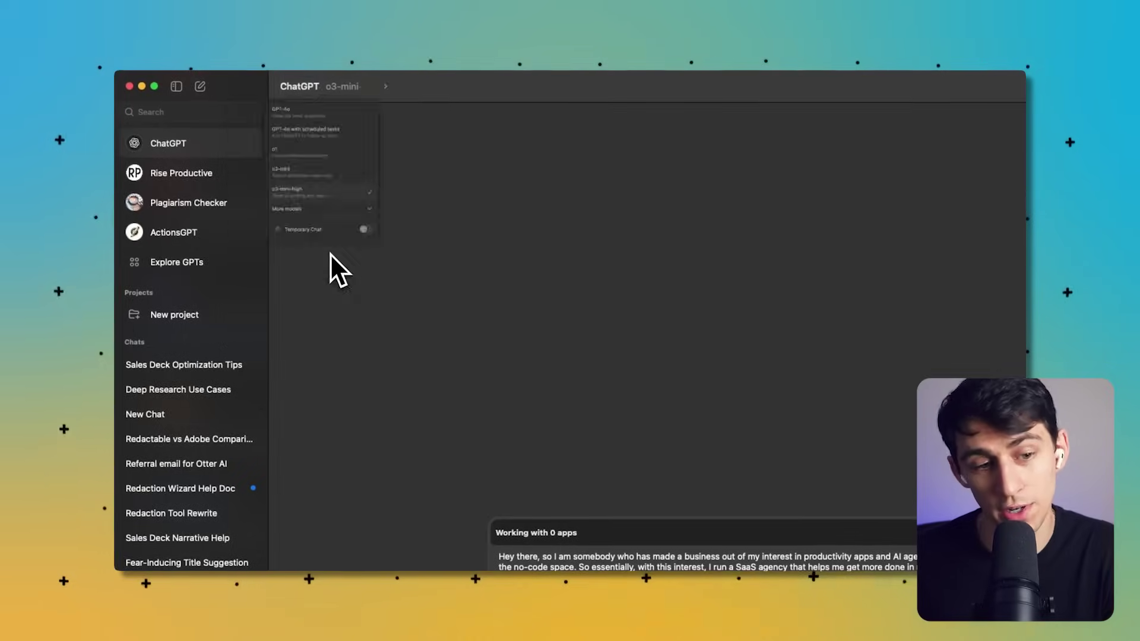
left_click(354, 85)
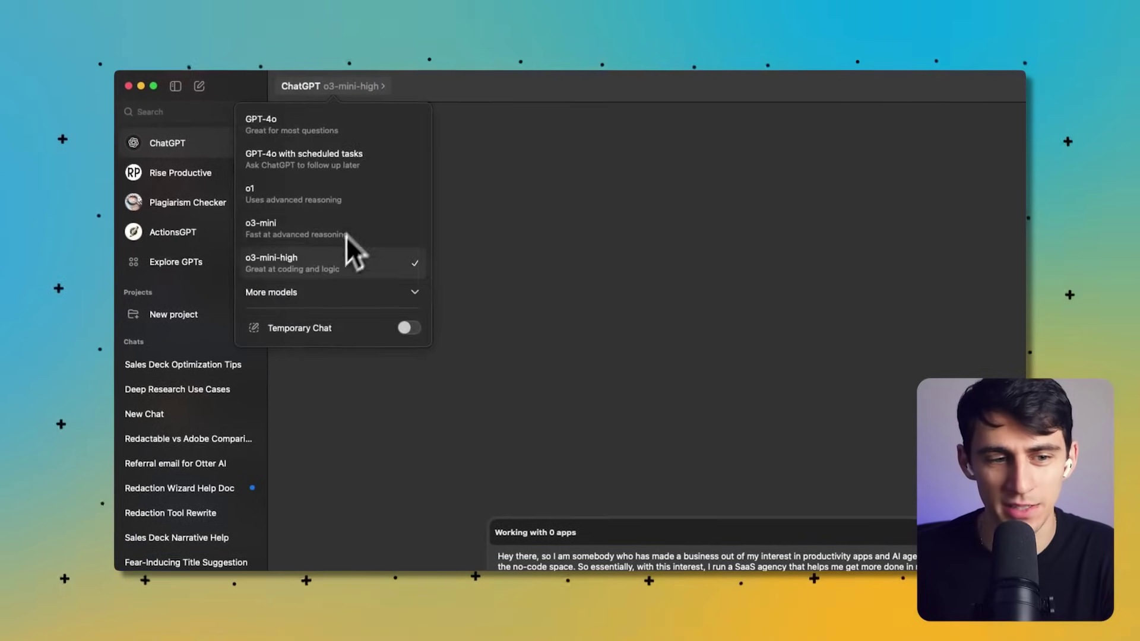
left_click(347, 235)
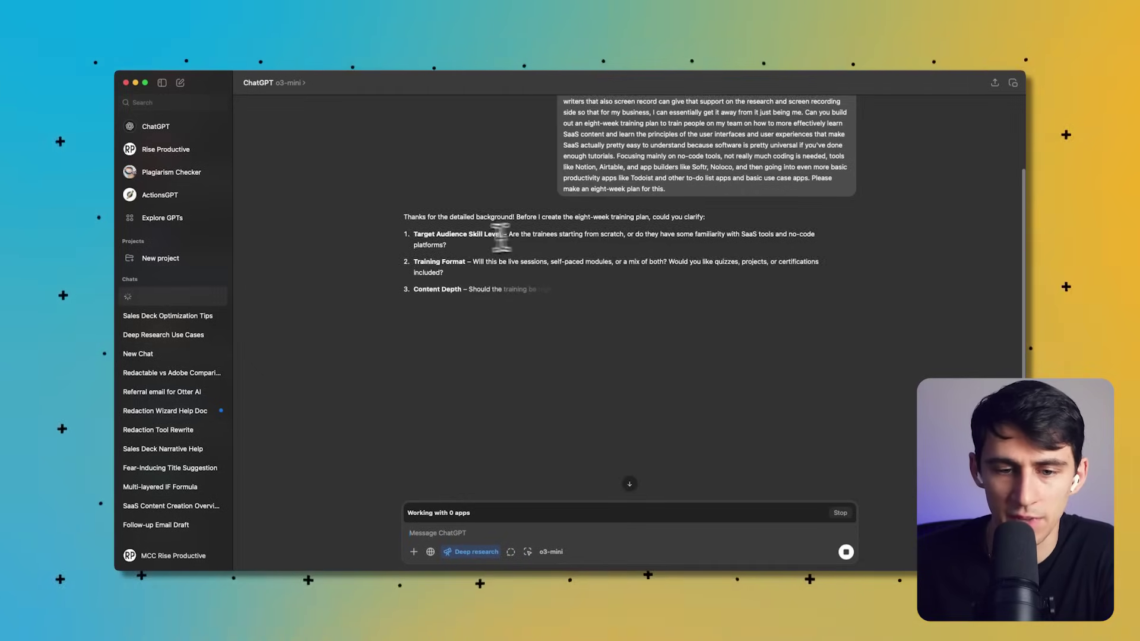
- Answer the first two questions: trainees start from scratch; live sessions with projects and quizzes
left_click_drag(506, 235, 447, 245)
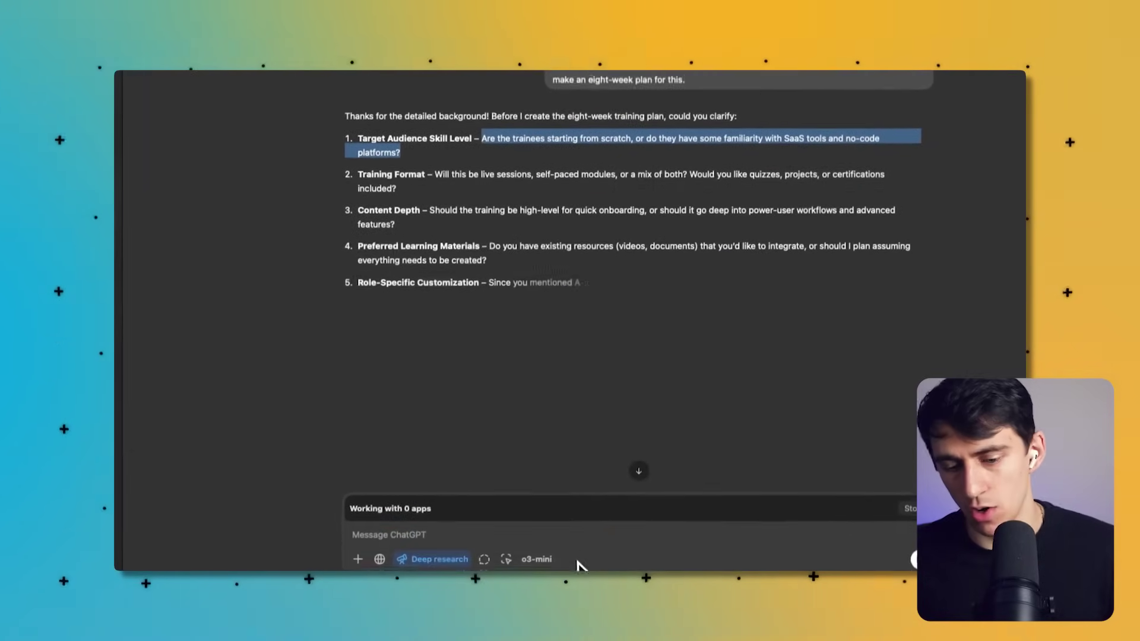
left_click(565, 525)
type("1.")
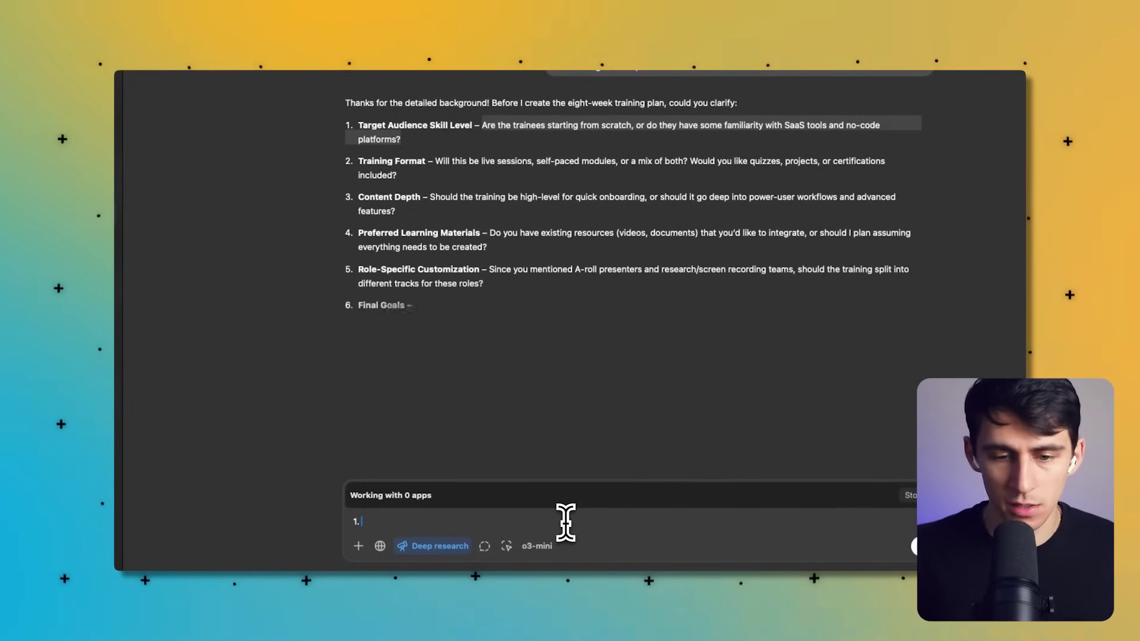
type(" The Trainees wil")
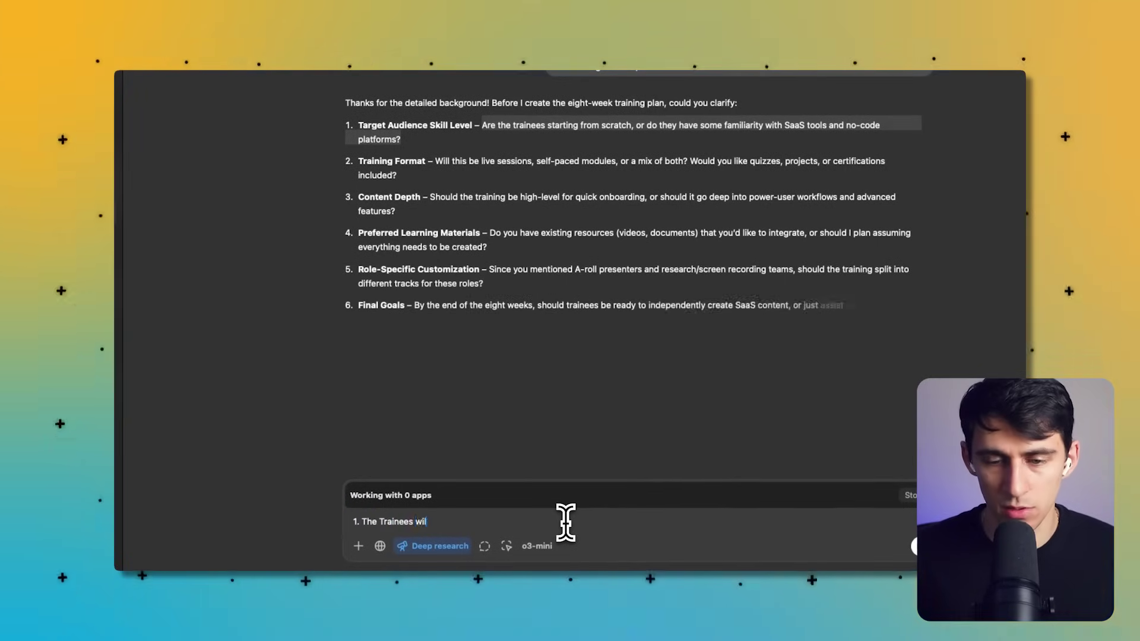
type("l be starting from scratch")
key("shift+Return")
type("2.")
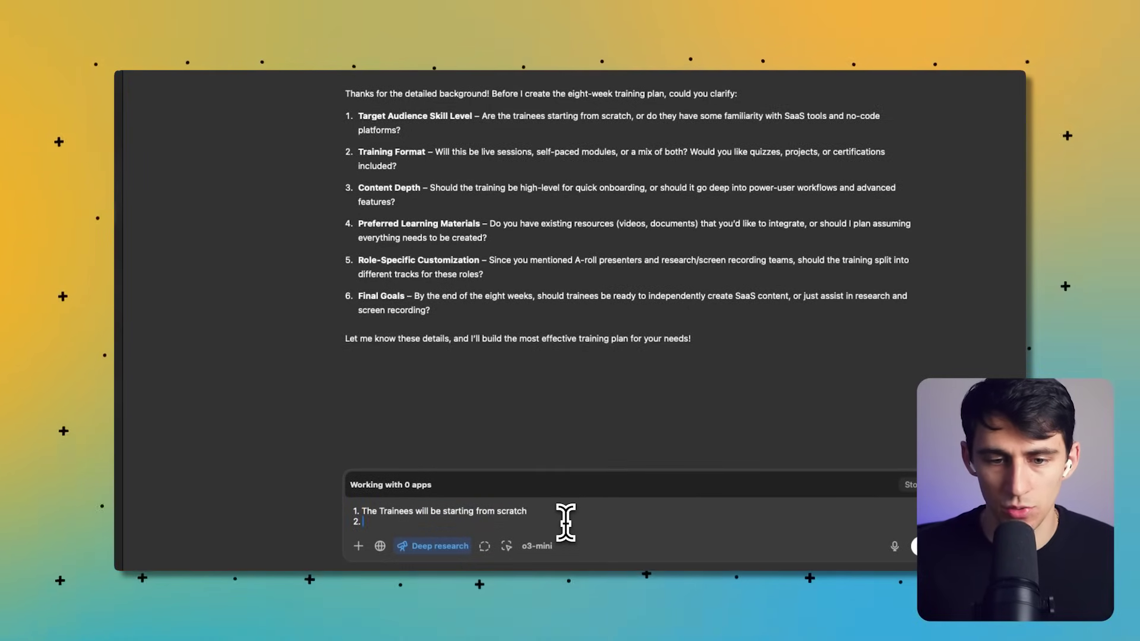
type(" Live ")
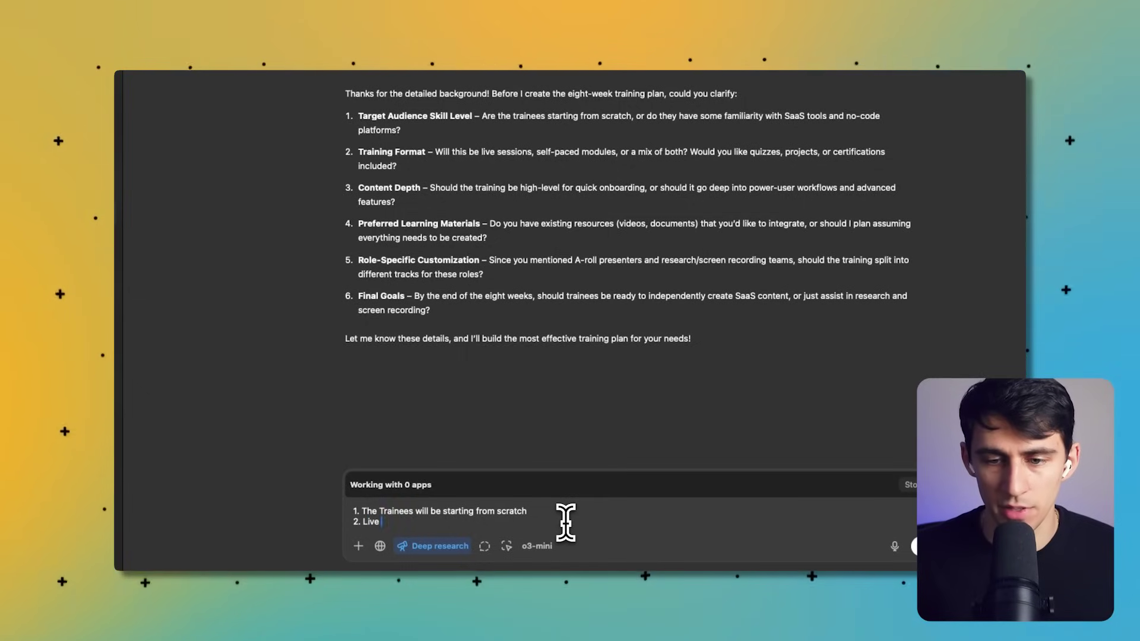
type("sessions that woul")
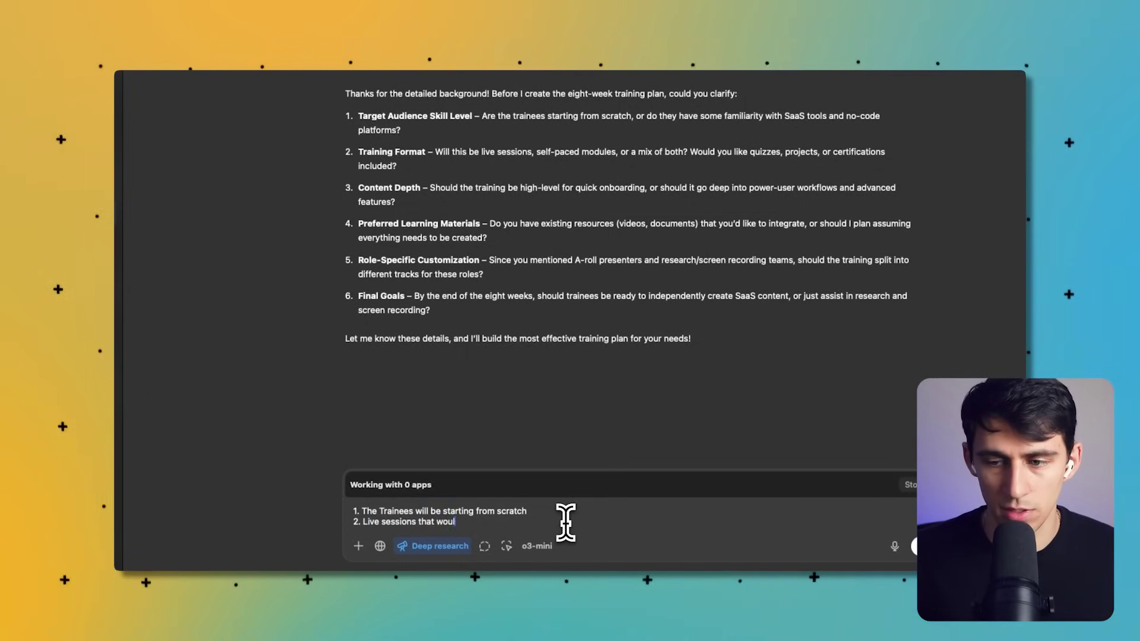
type("d give them projects")
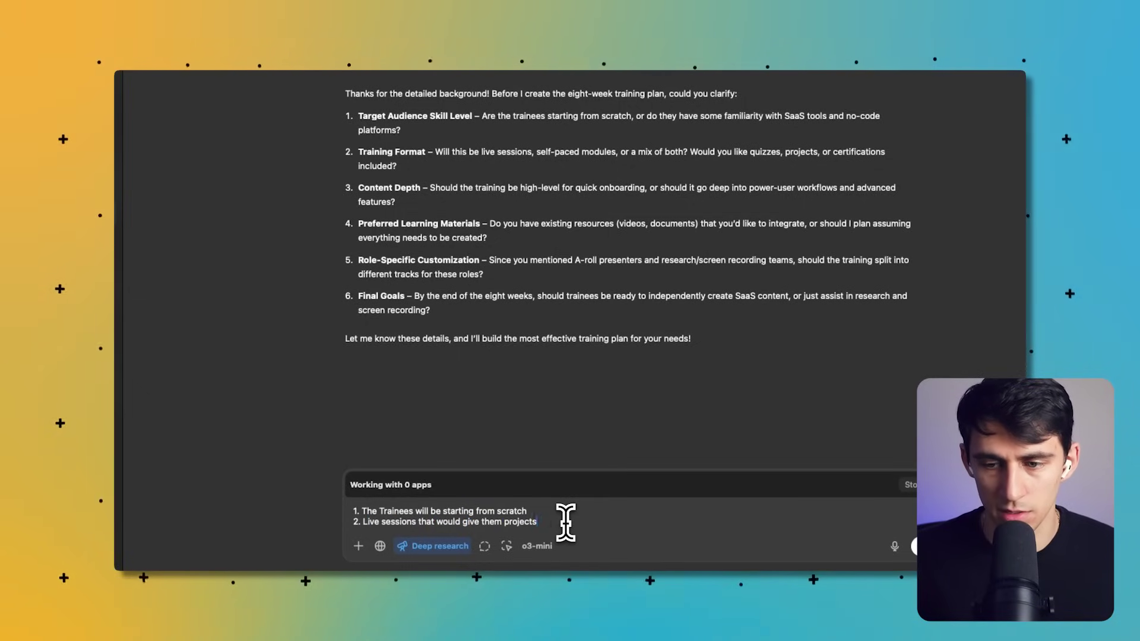
type(", quiz, etc")
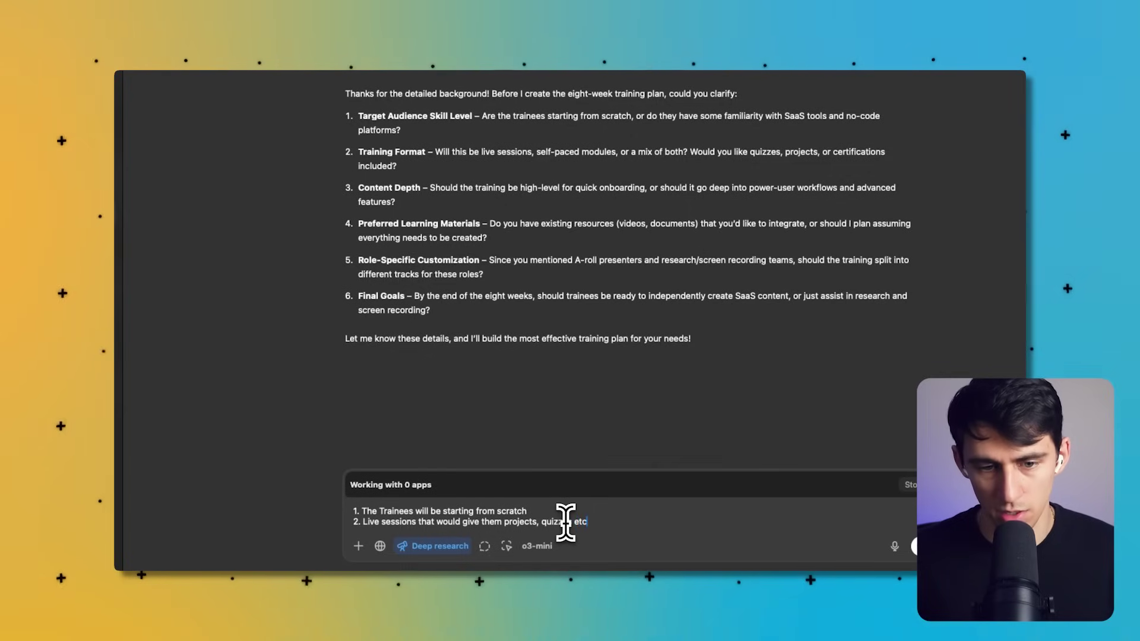
key("shift+Return")
- Add answers 3–6 — deep high-level workflows, no materials, research/screen-recording teams only — and send
type("3. ")
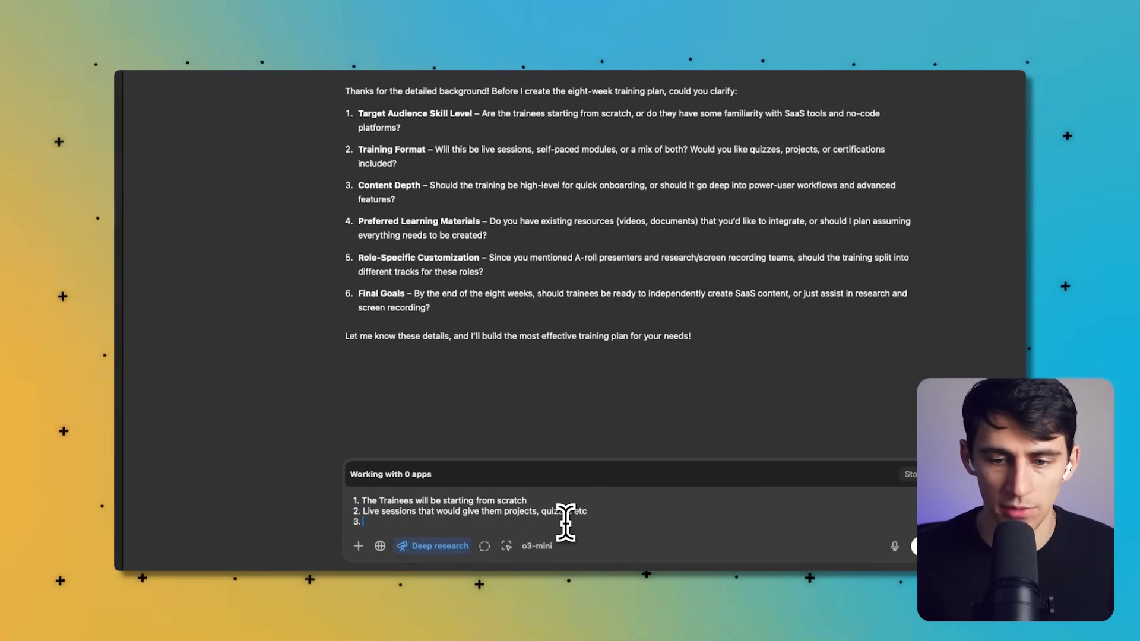
type("Go ")
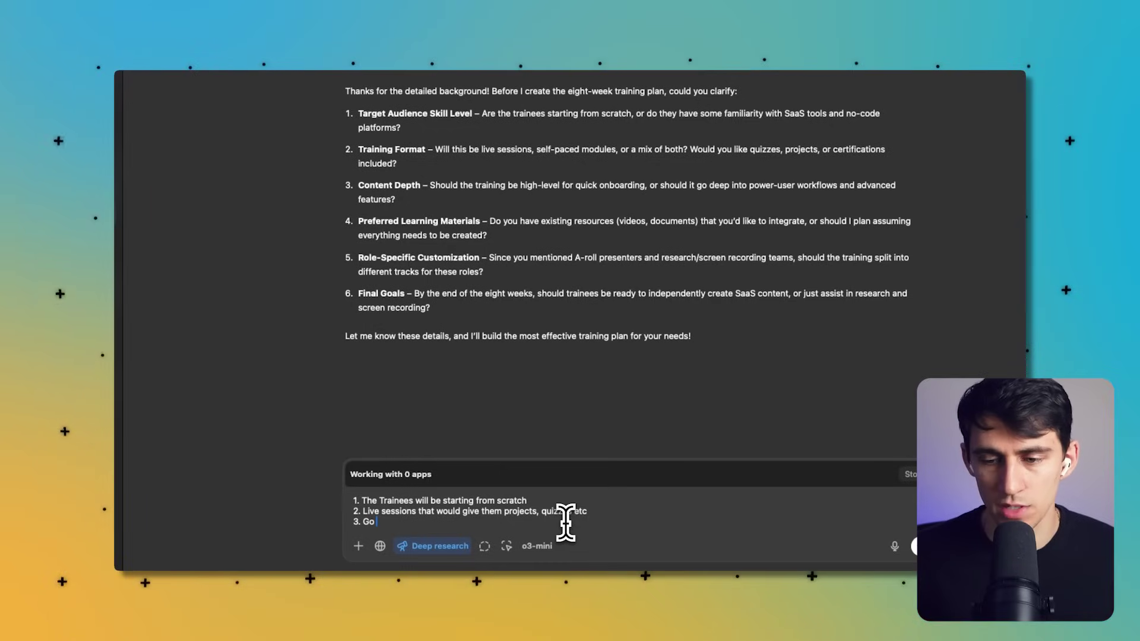
type("deep into high")
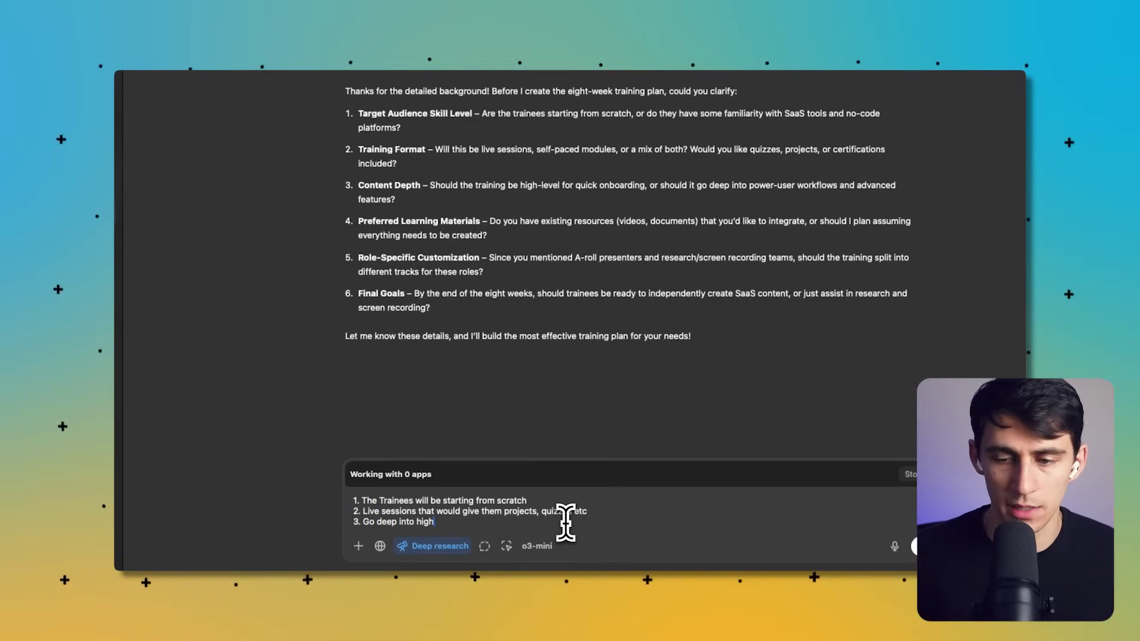
type(" level workflows")
key("shift+Return")
type("4")
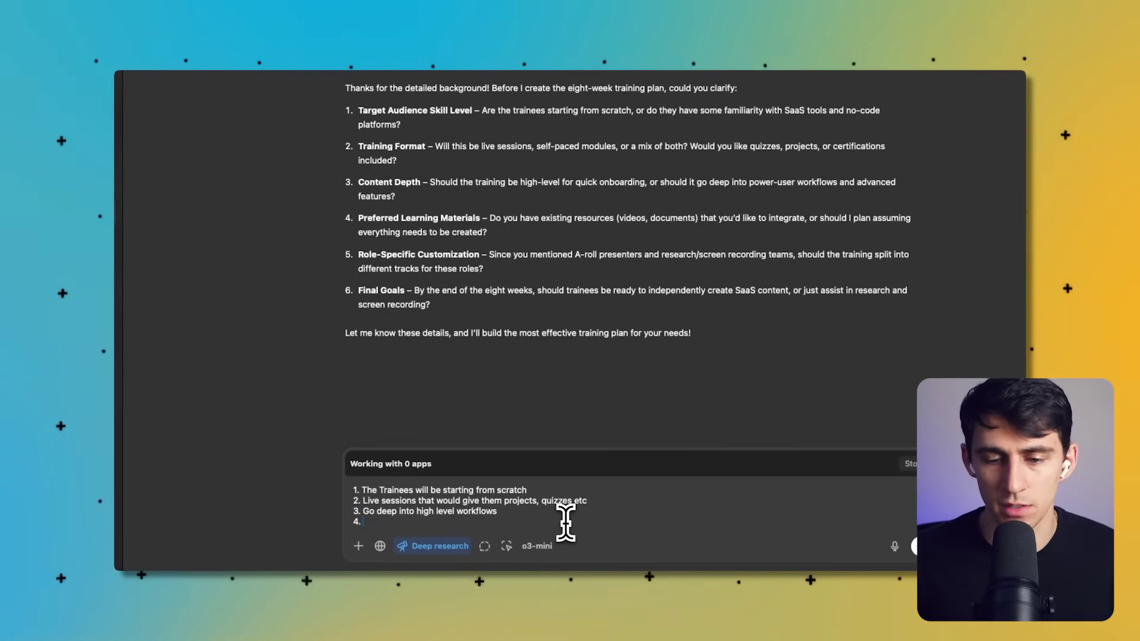
type(". None")
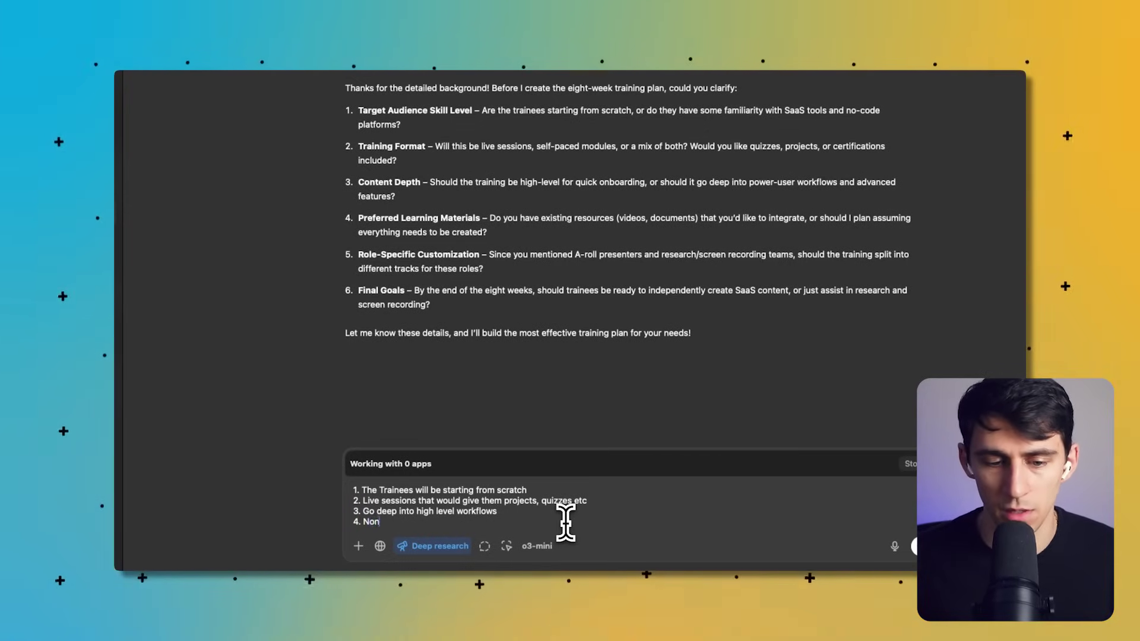
key("shift+Return")
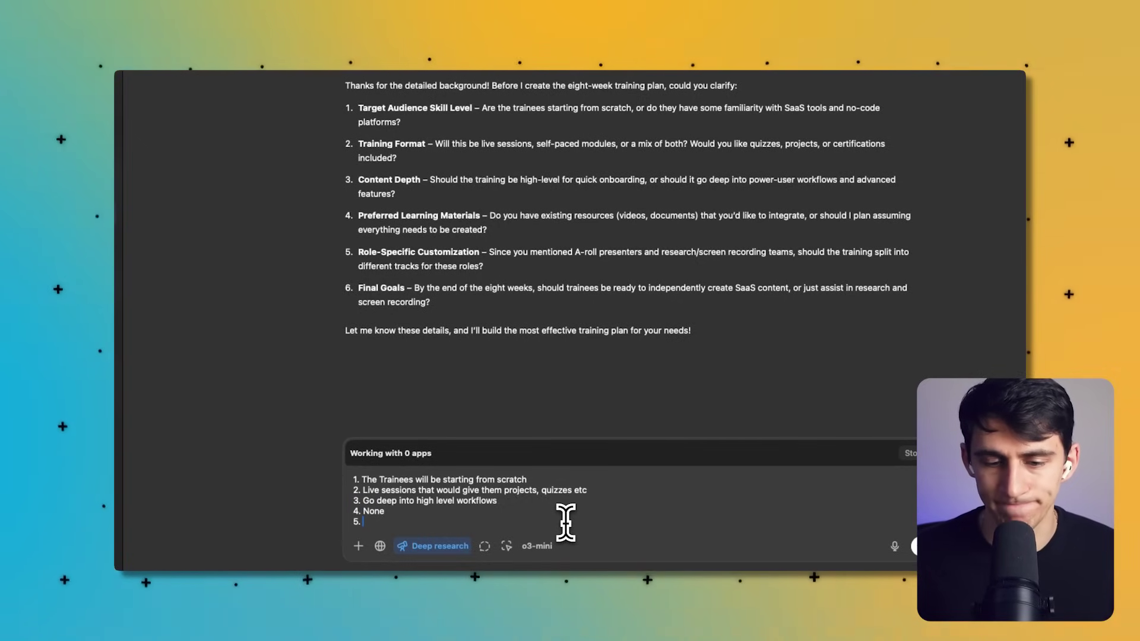
type("5. Only focus on ")
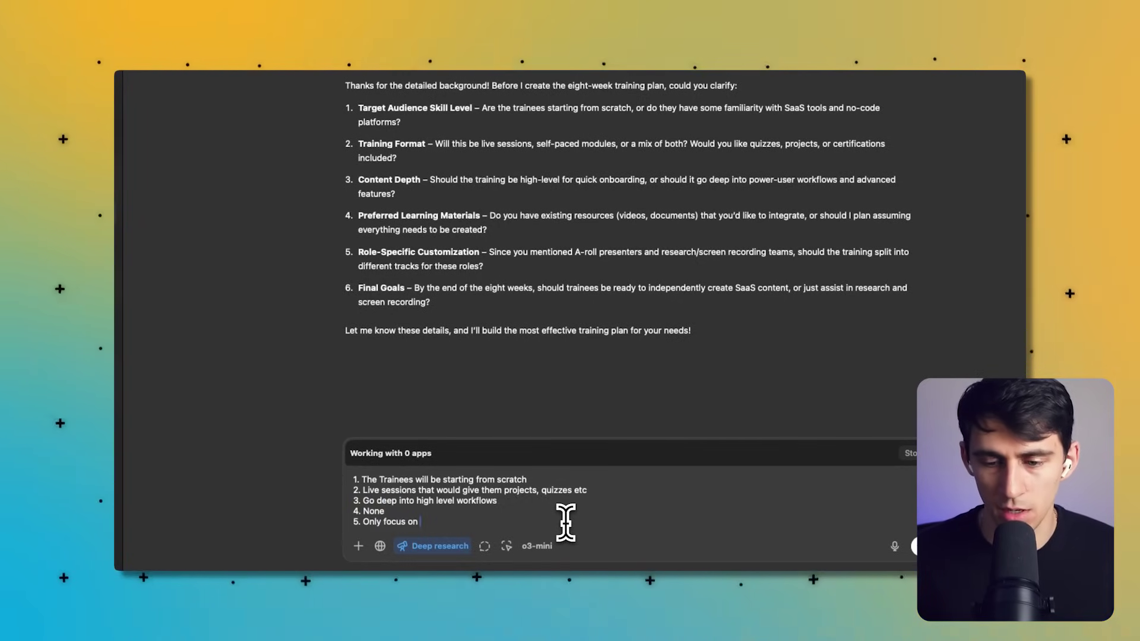
type("reserach/s")
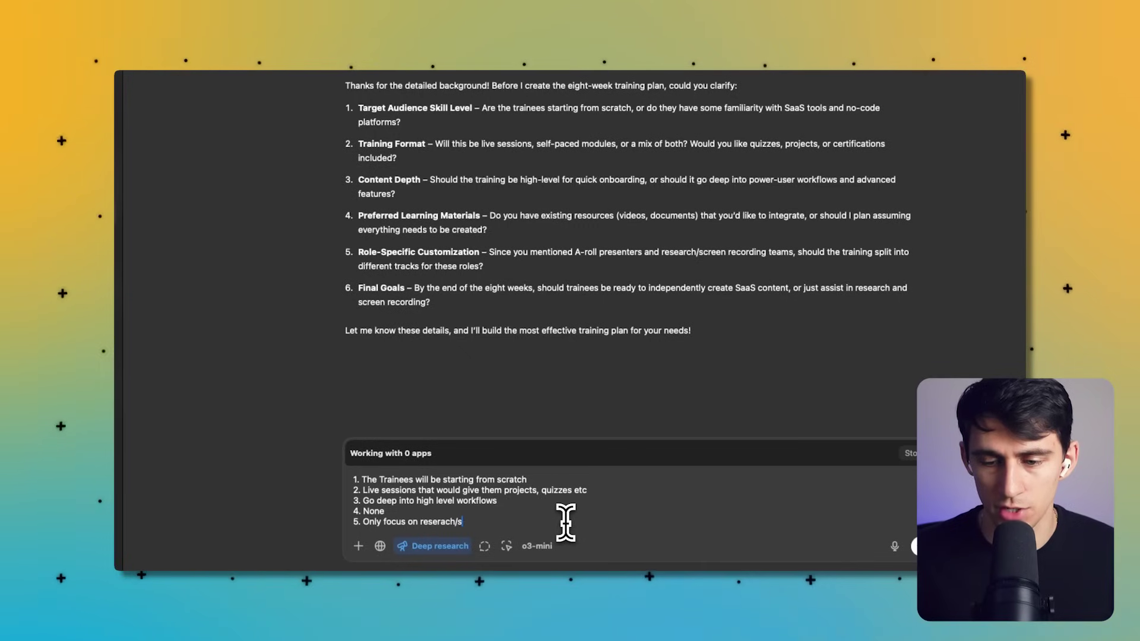
type("creen recording teams")
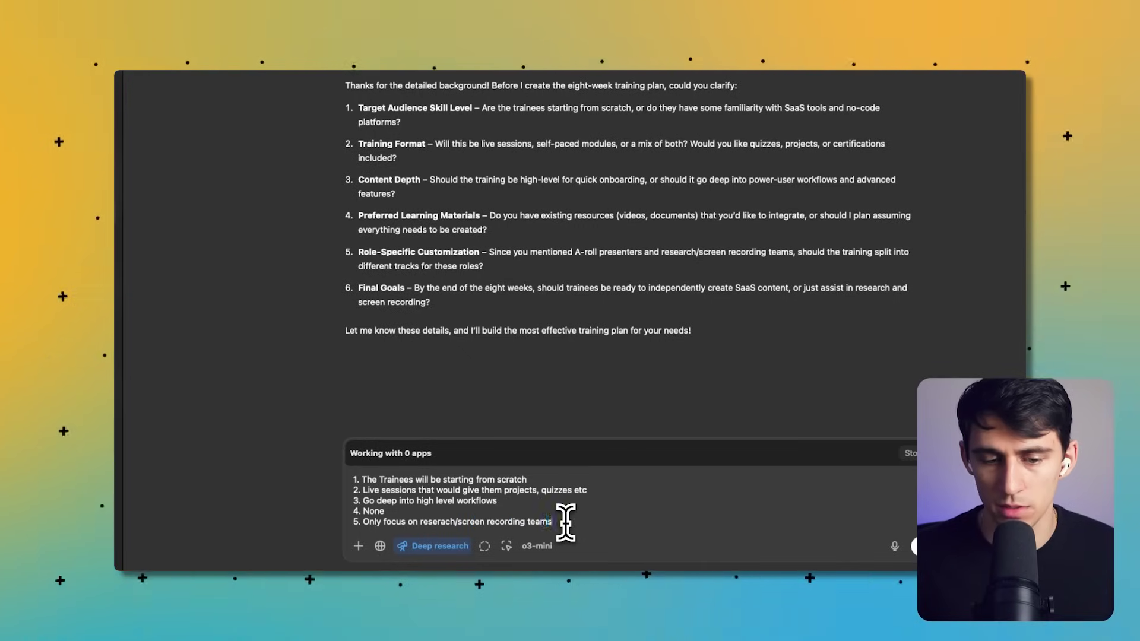
key("shift+Return")
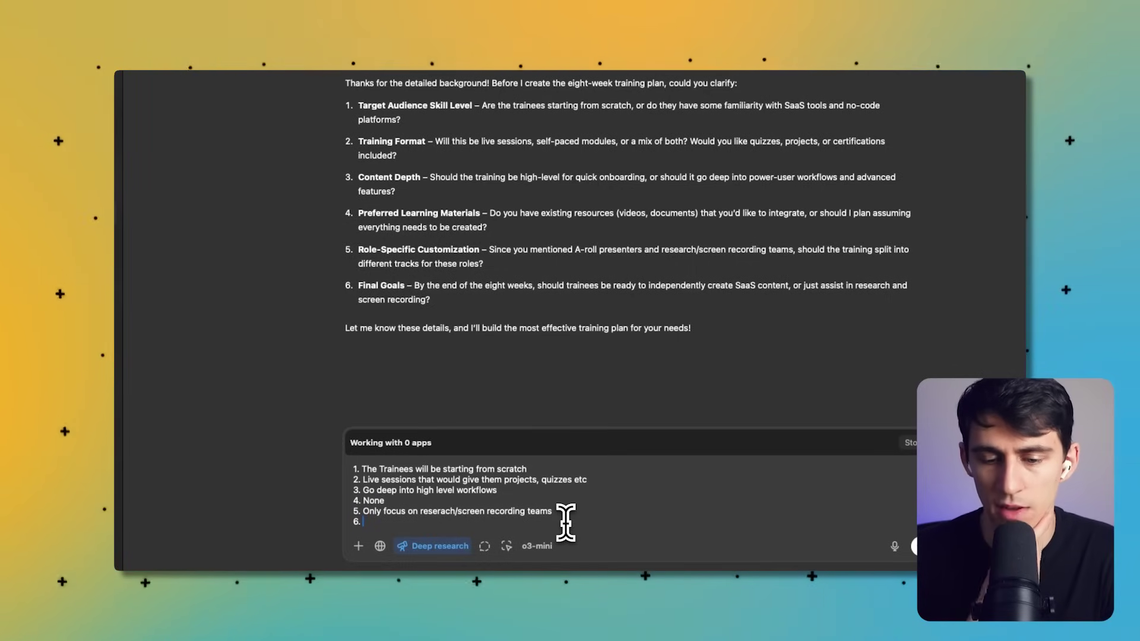
type("6.")
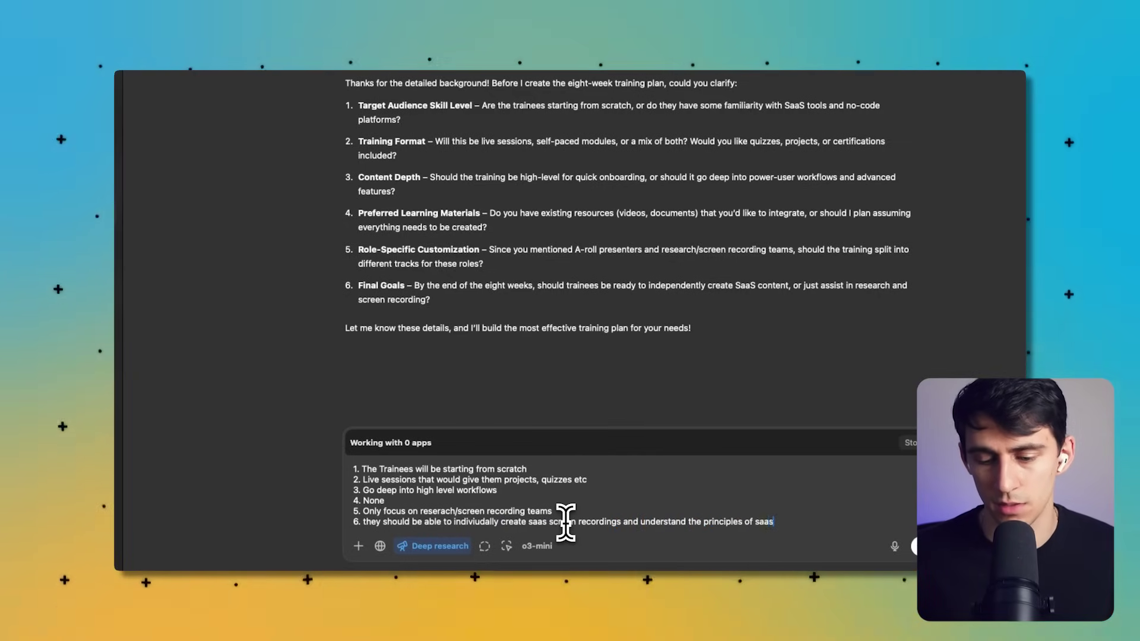
key("Return")
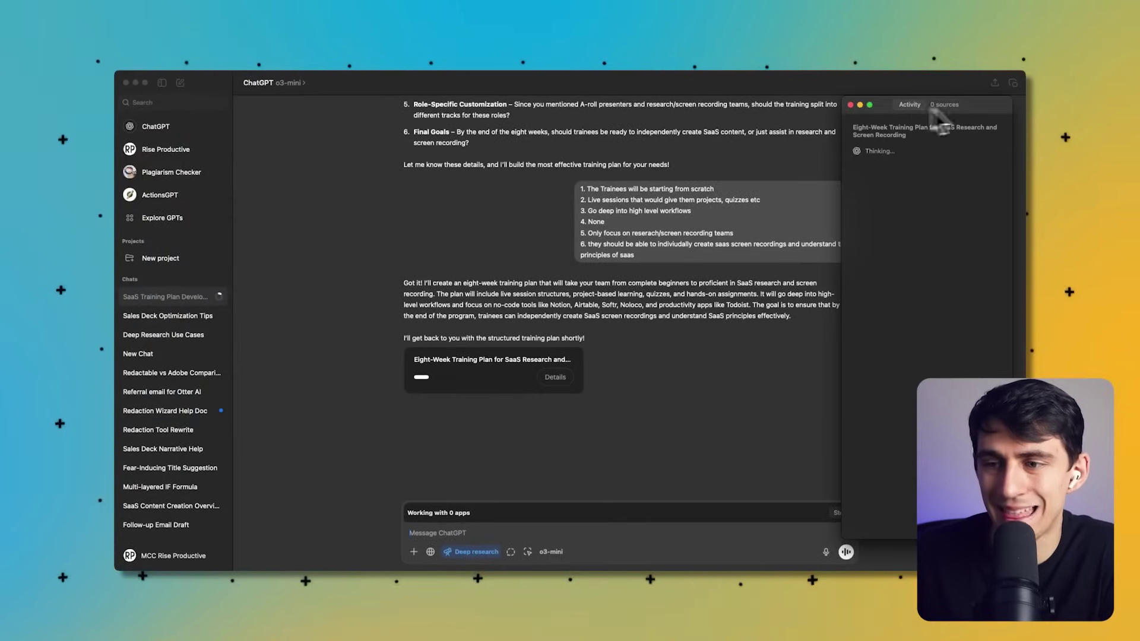
- Scroll the research activity entries, review the 30 sources gathered, then return to Activity
left_click(851, 104)
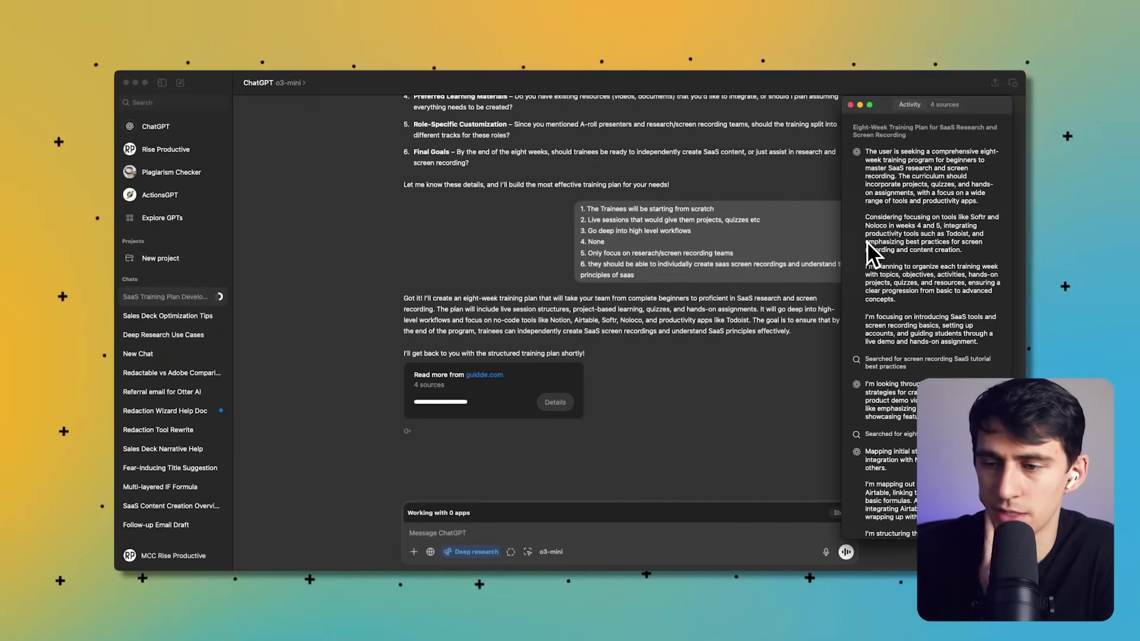
scroll(867, 241, "down", 5)
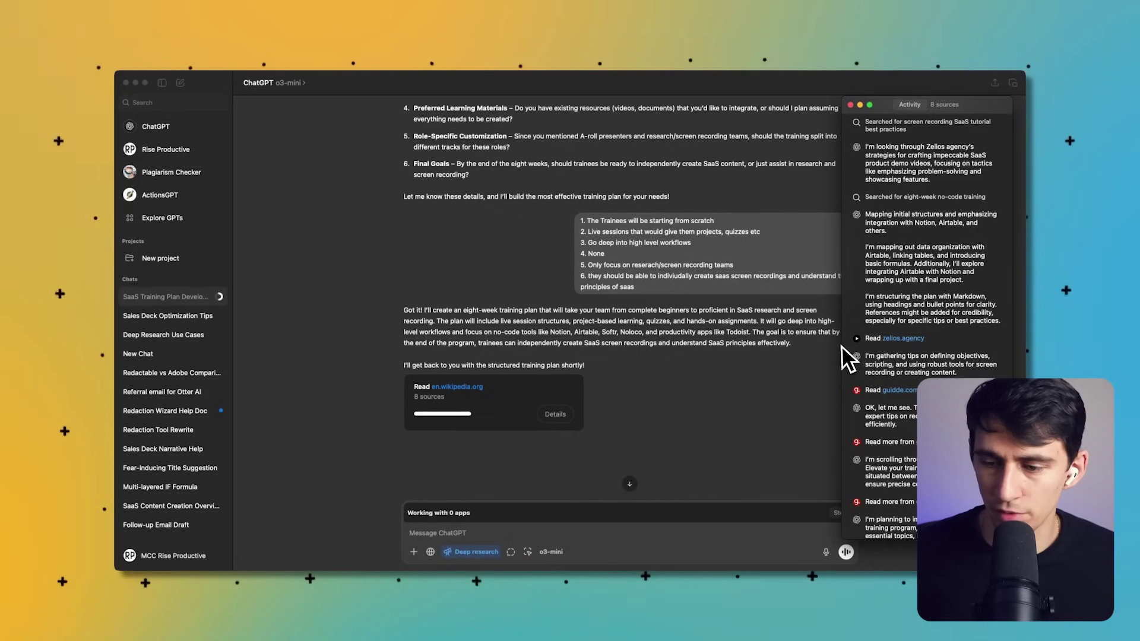
scroll(918, 337, "down", 8)
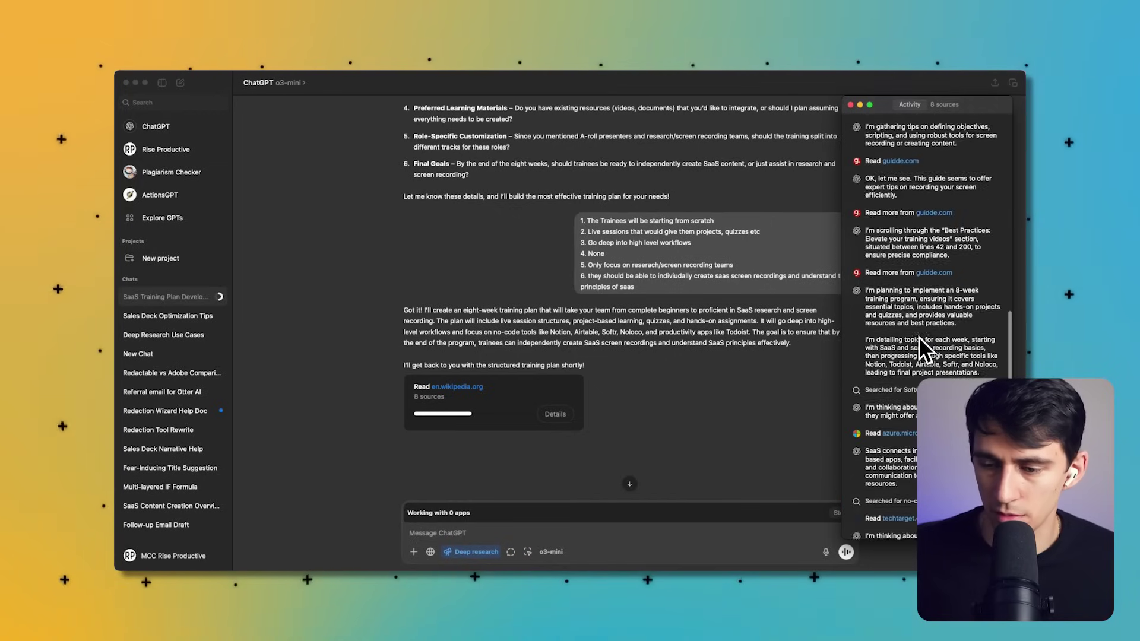
left_click(946, 104)
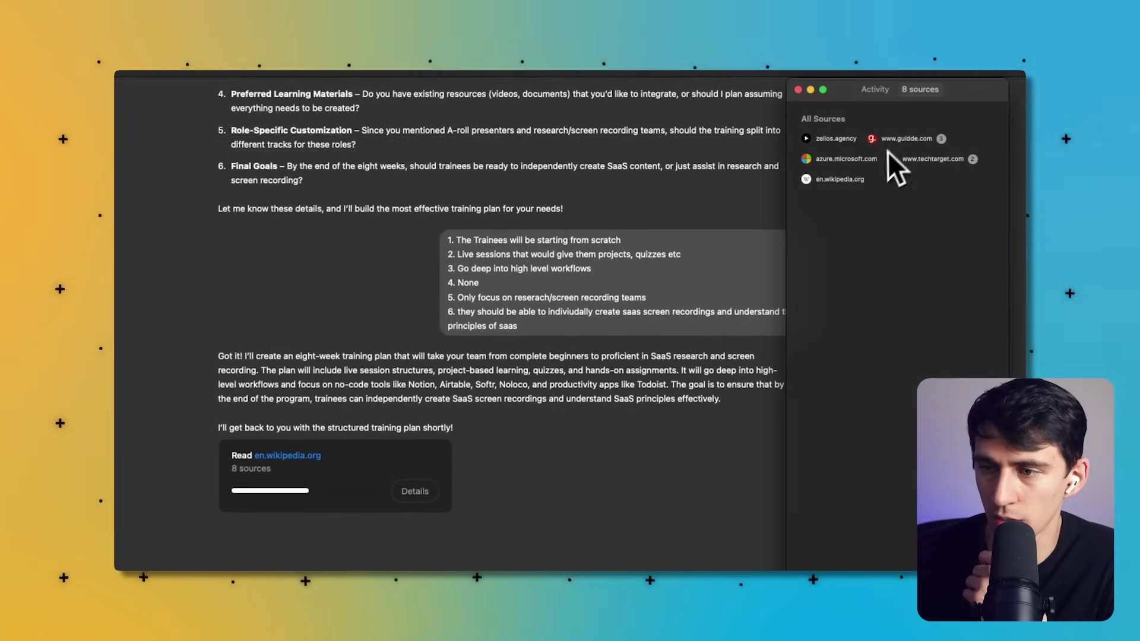
left_click(877, 90)
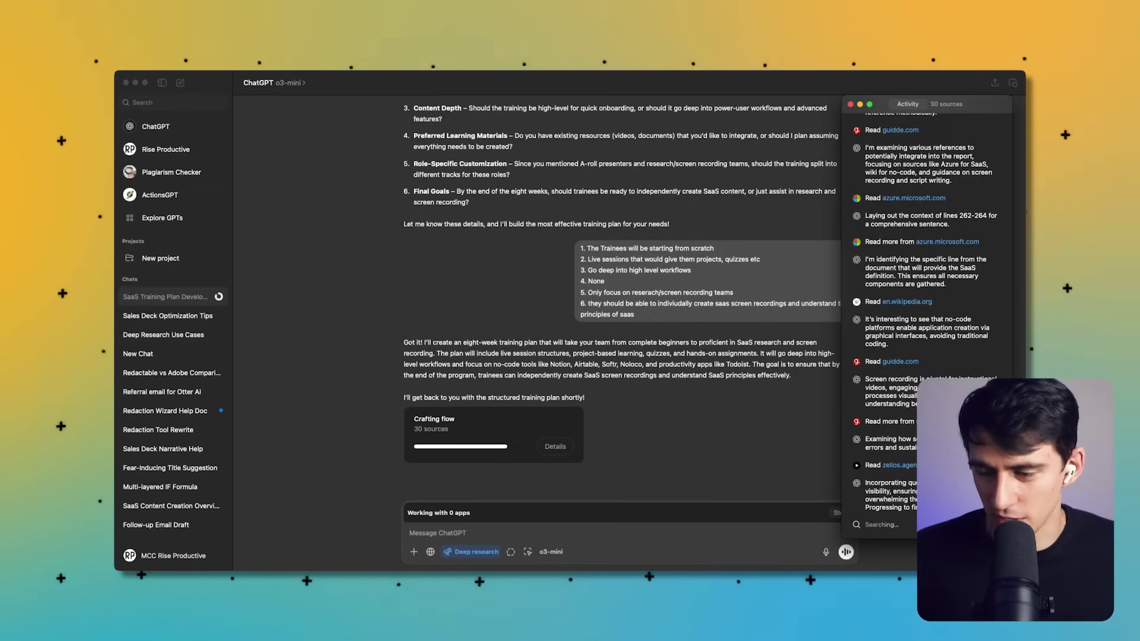
scroll(610, 428, "down", 4)
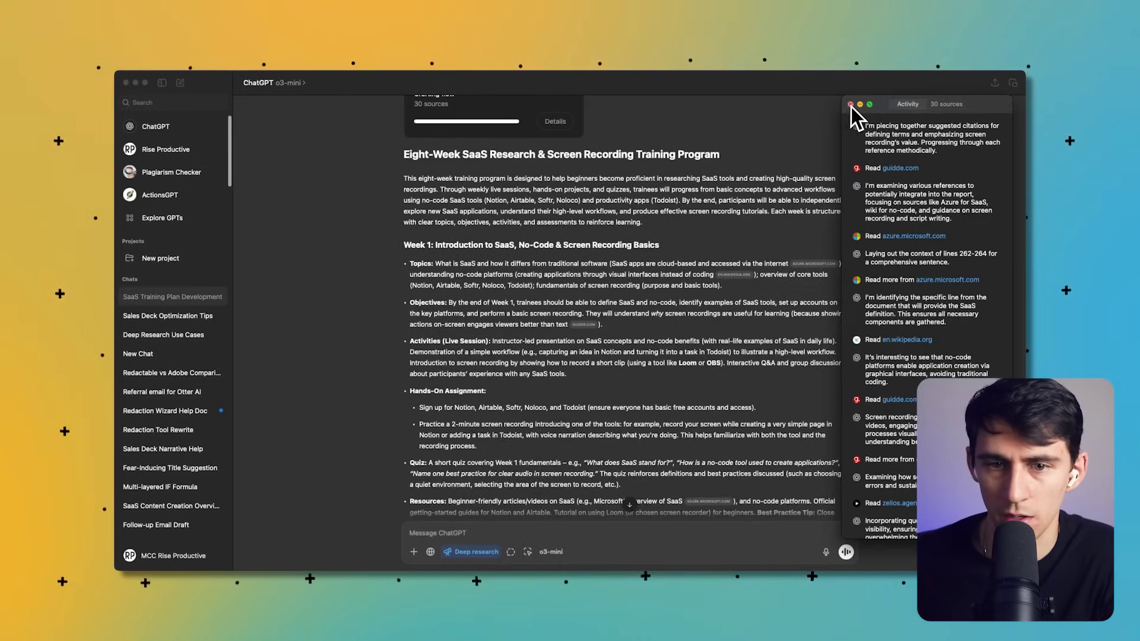
left_click(851, 104)
scroll(718, 323, "up", 20)
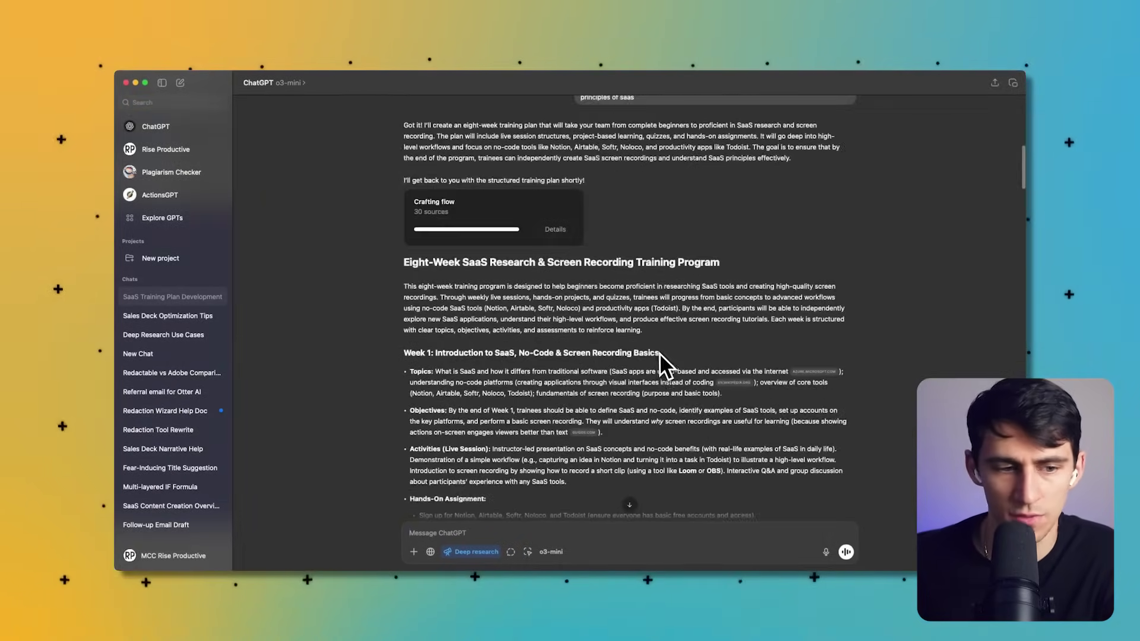
scroll(608, 308, "down", 3)
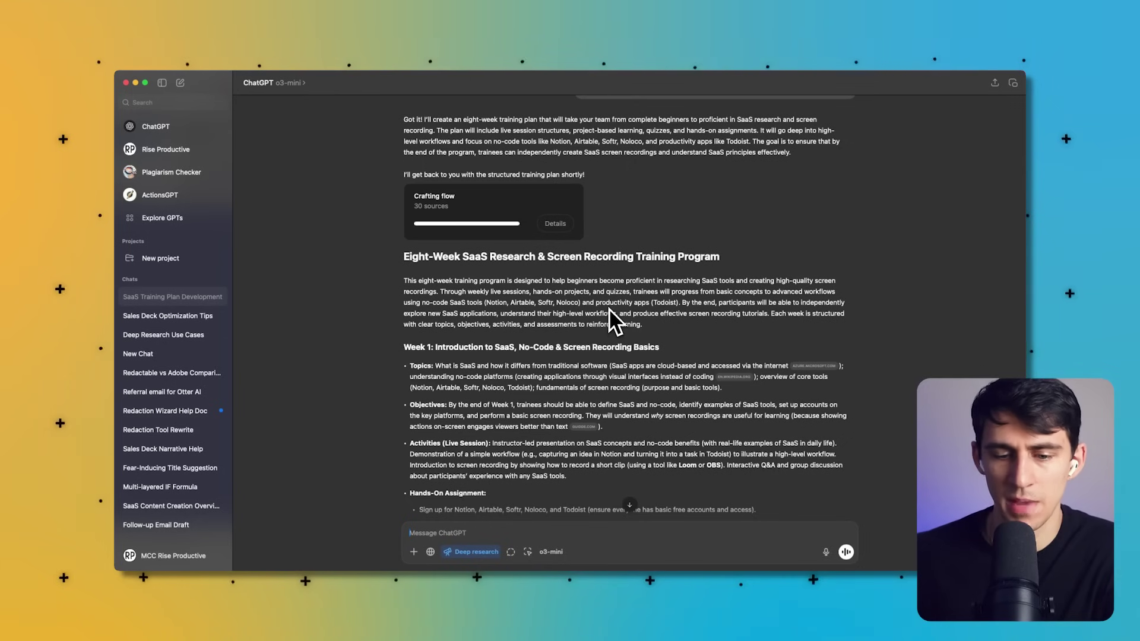
scroll(586, 333, "down", 20)
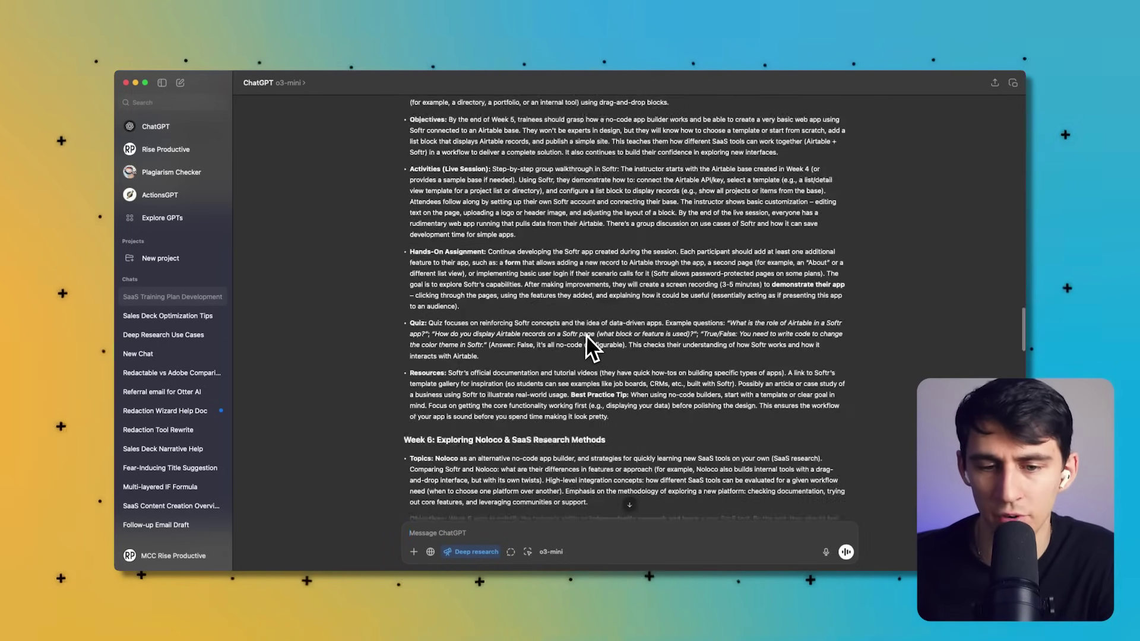
scroll(587, 334, "up", 20)
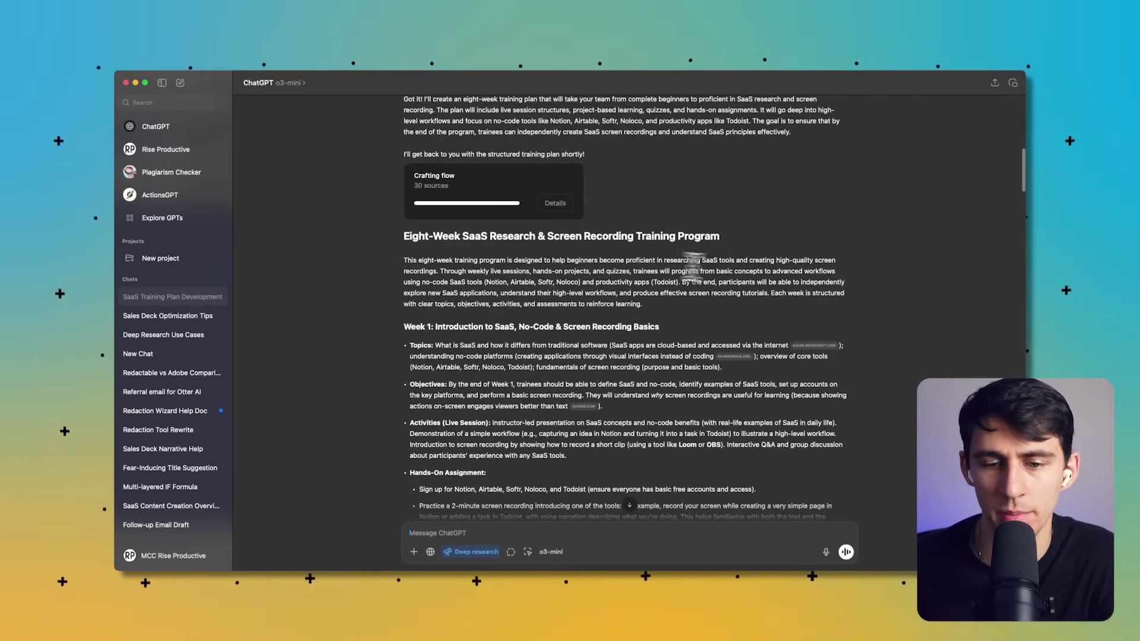
scroll(656, 273, "down", 2)
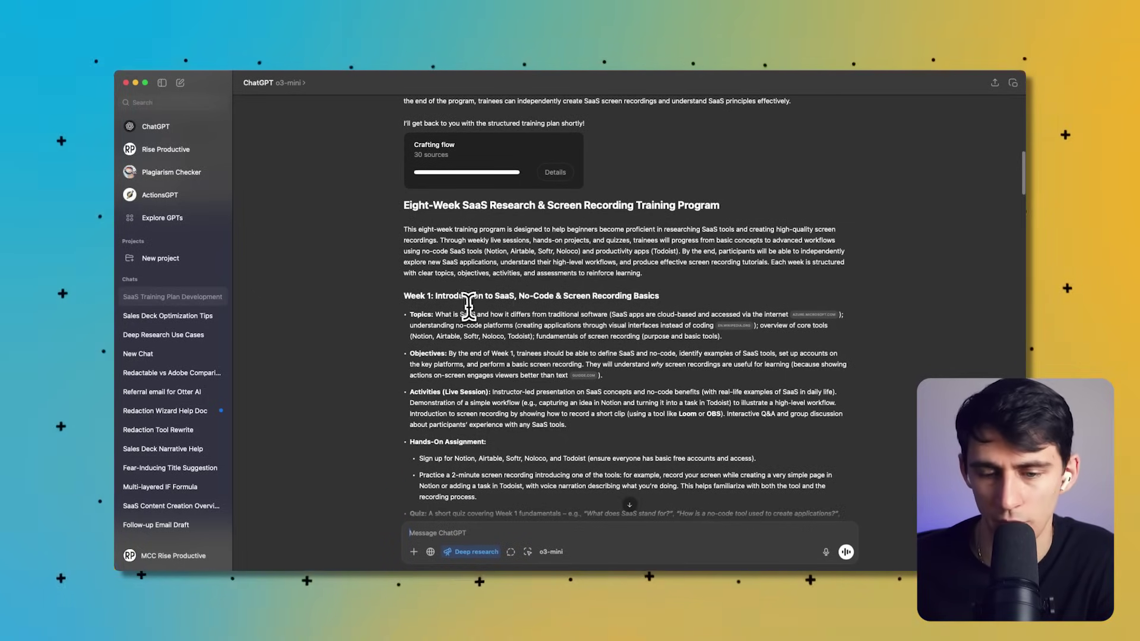
scroll(468, 306, "down", 10)
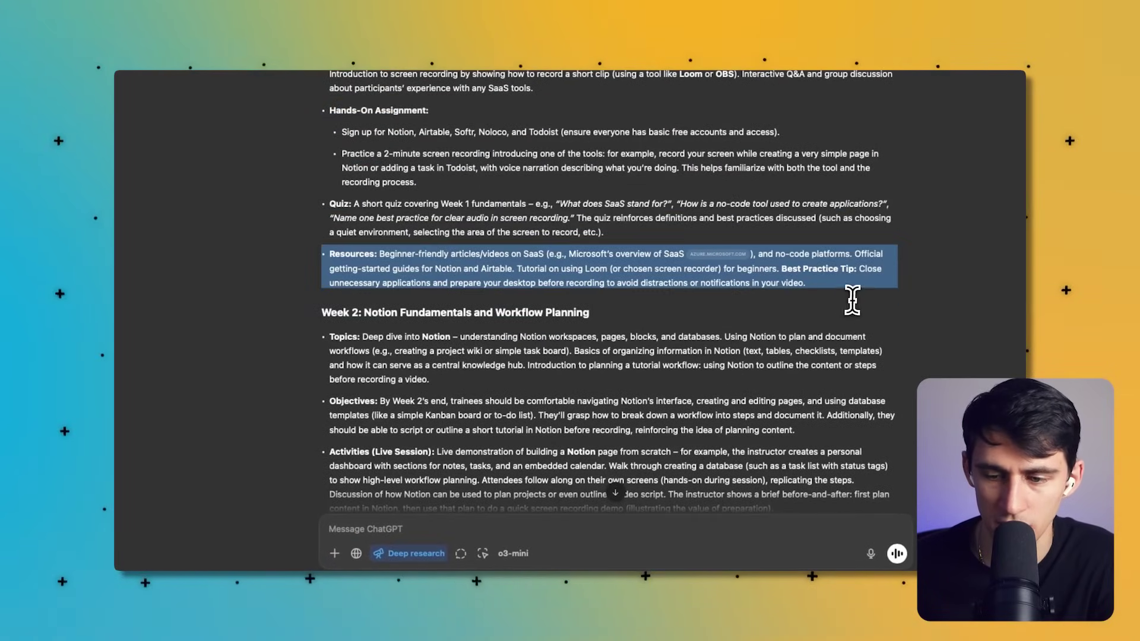
scroll(853, 300, "down", 2)
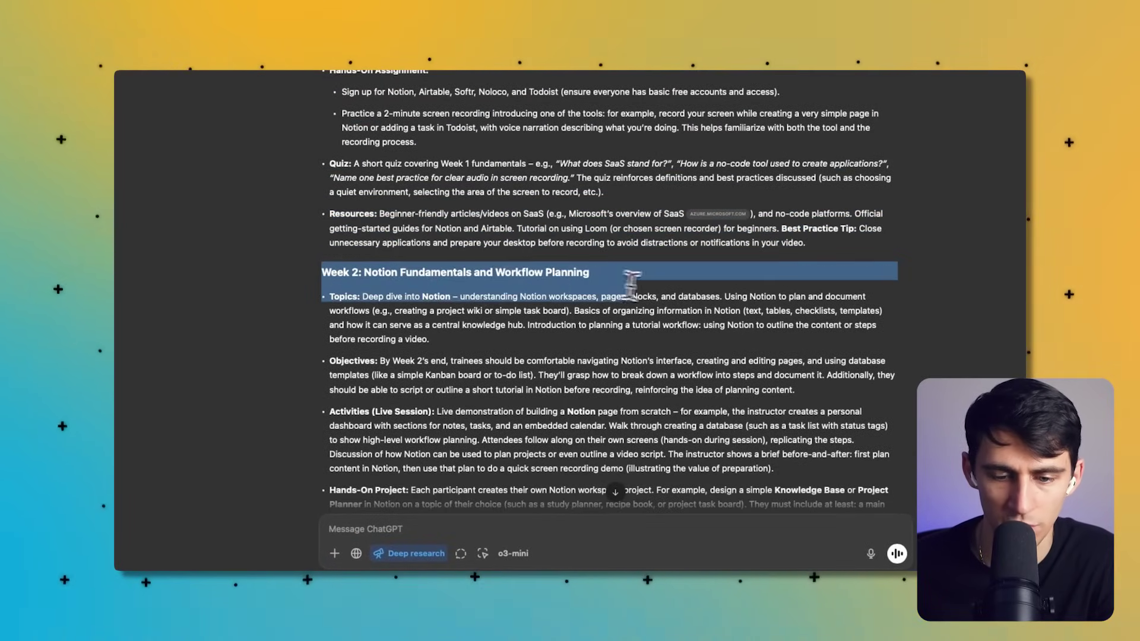
scroll(736, 297, "down", 1)
scroll(598, 306, "down", 3)
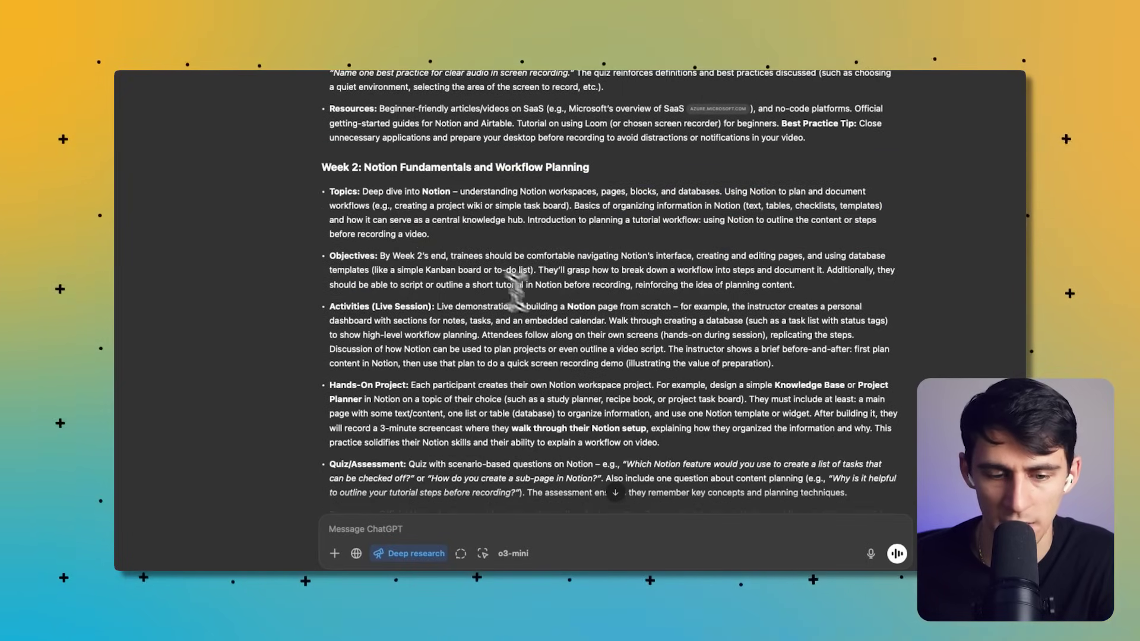
scroll(362, 202, "down", 1)
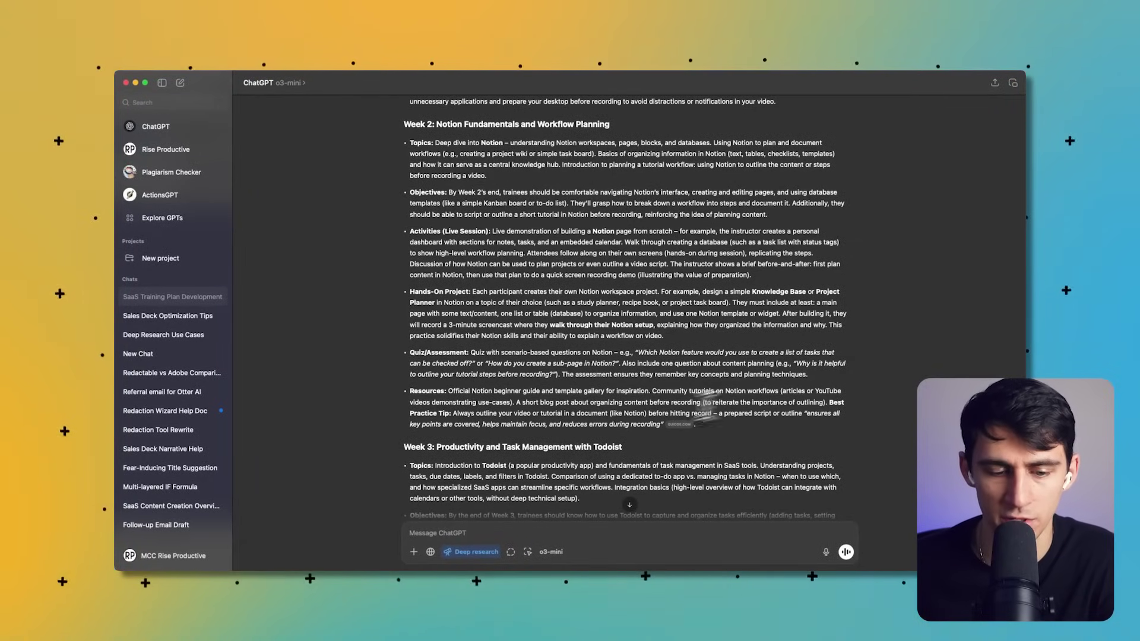
scroll(570, 431, "down", 2)
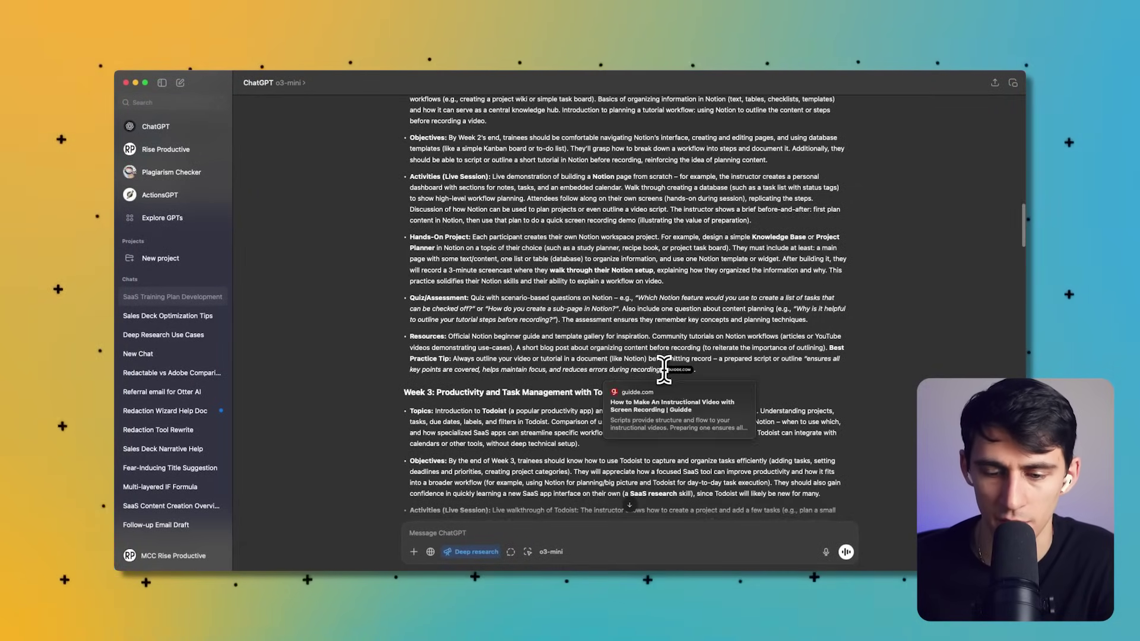
scroll(644, 356, "down", 10)
scroll(513, 356, "down", 20)
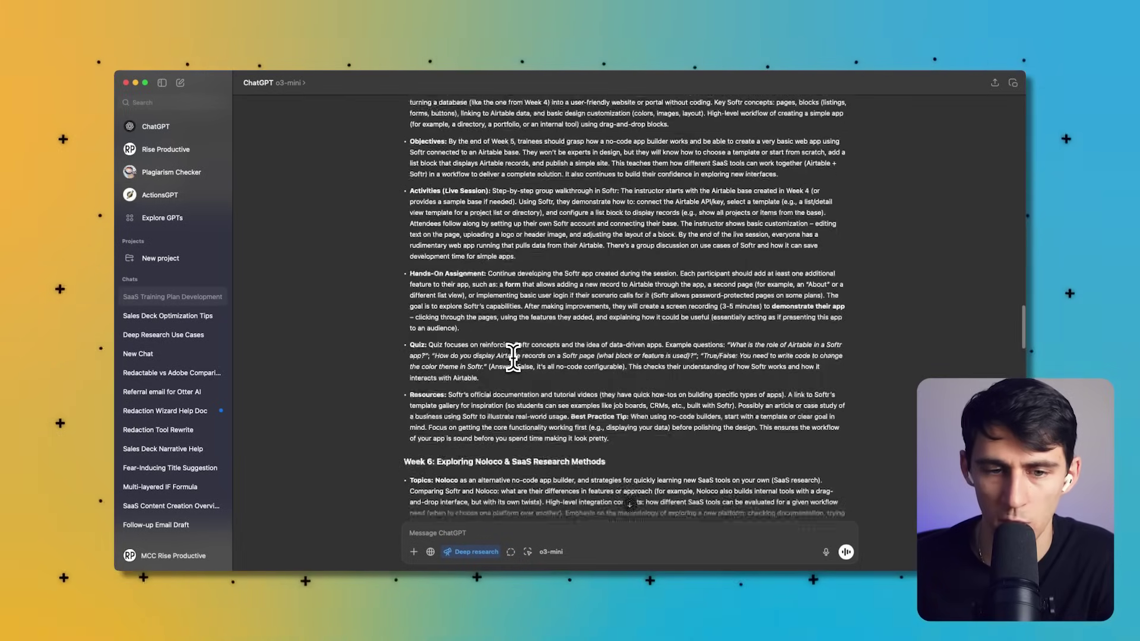
scroll(514, 356, "down", 15)
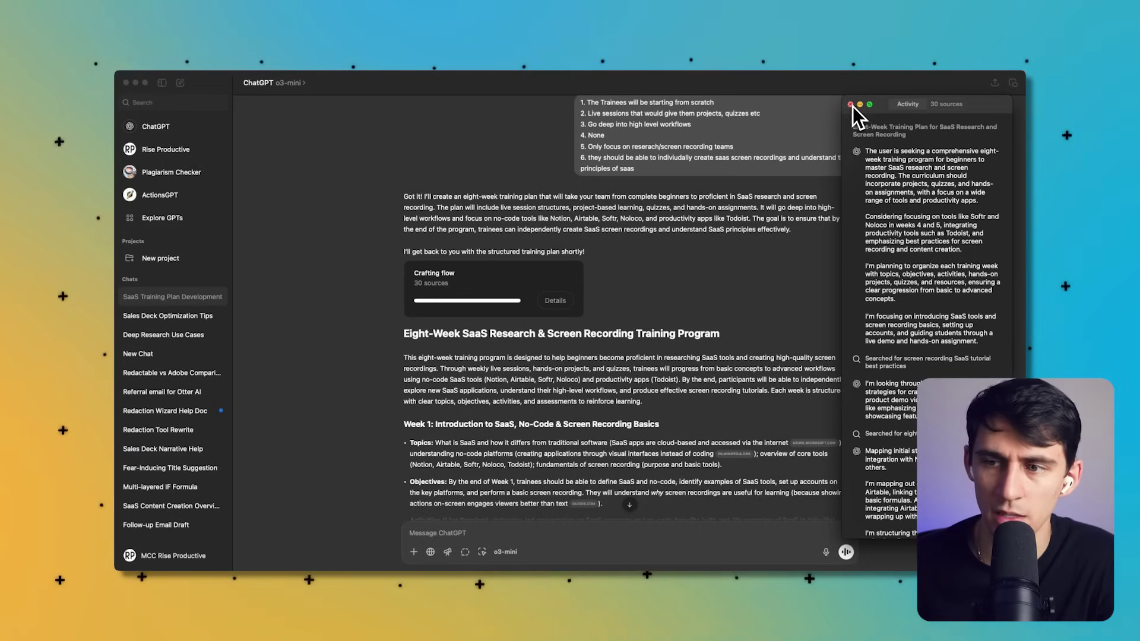
- Close the activity panel and scroll through the prompt and plan down to Week 7
left_click(851, 105)
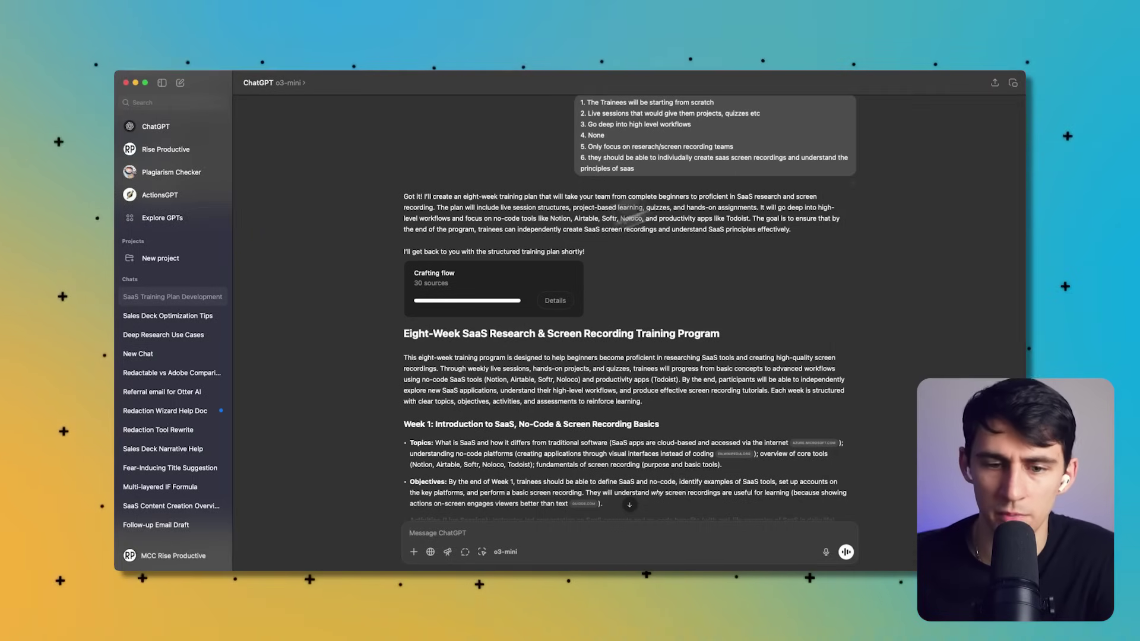
scroll(508, 313, "down", 15)
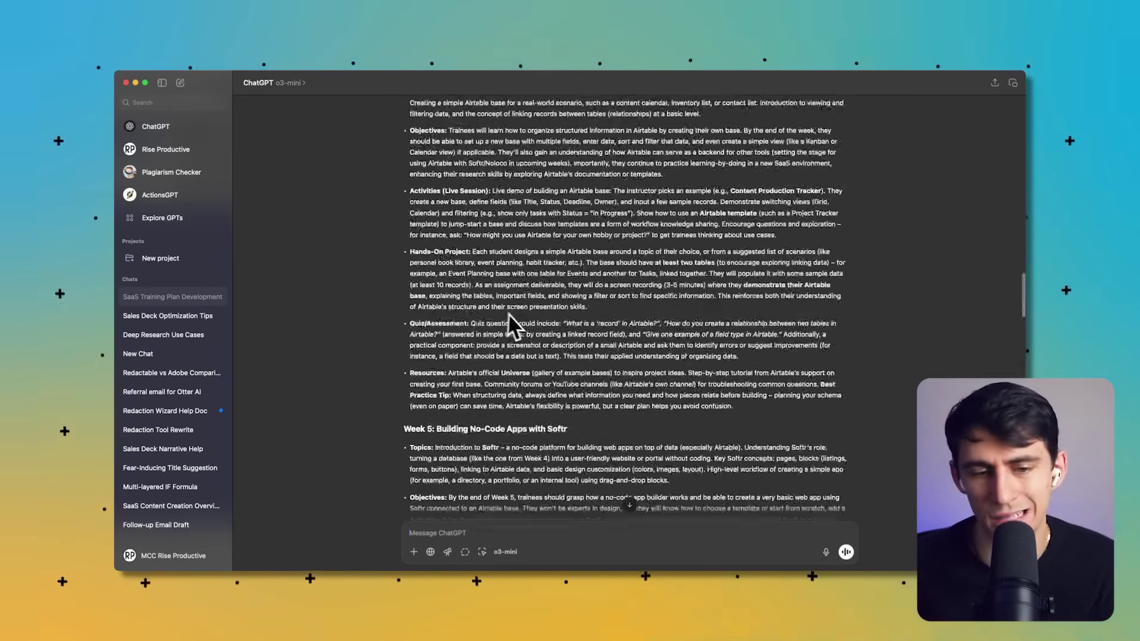
scroll(521, 321, "up", 5)
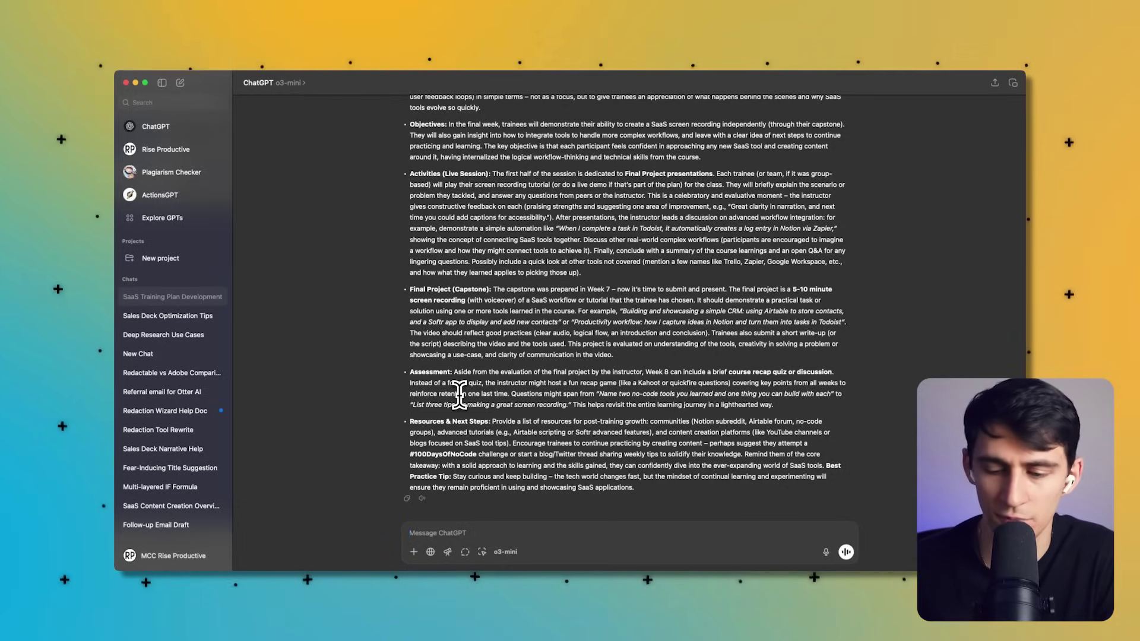
scroll(665, 386, "up", 20)
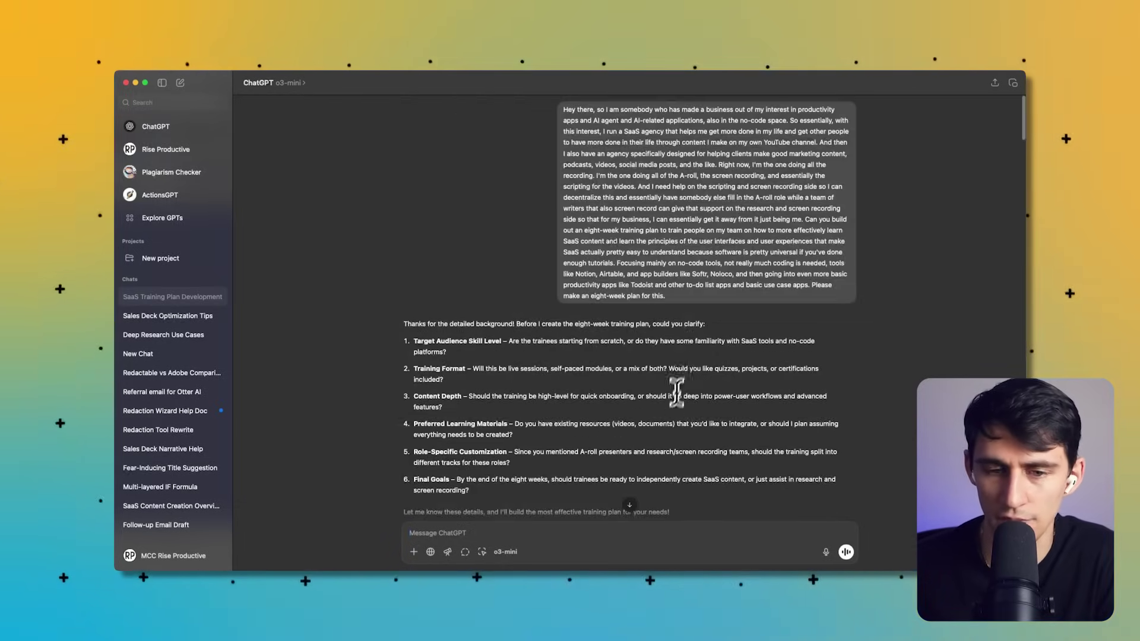
scroll(683, 365, "down", 10)
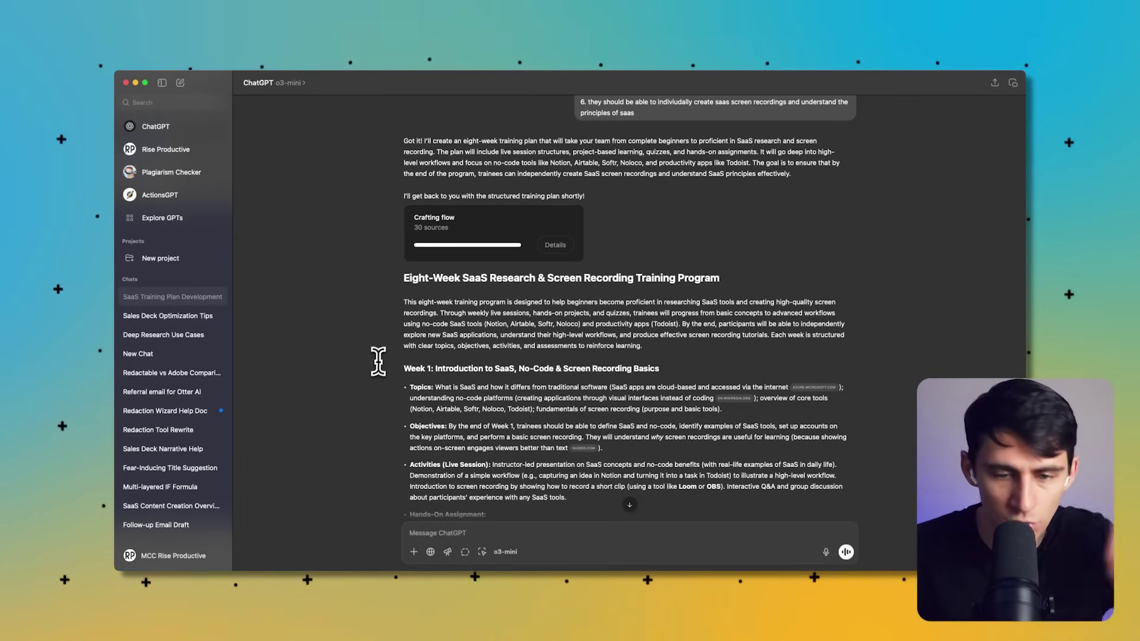
scroll(377, 364, "down", 20)
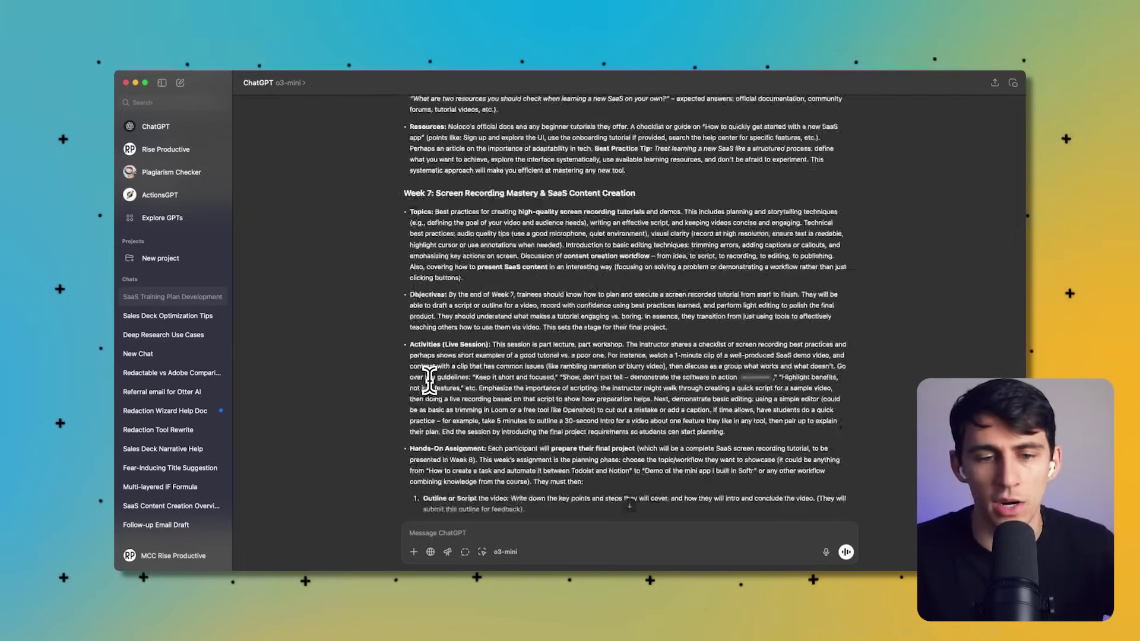
scroll(429, 380, "up", 20)
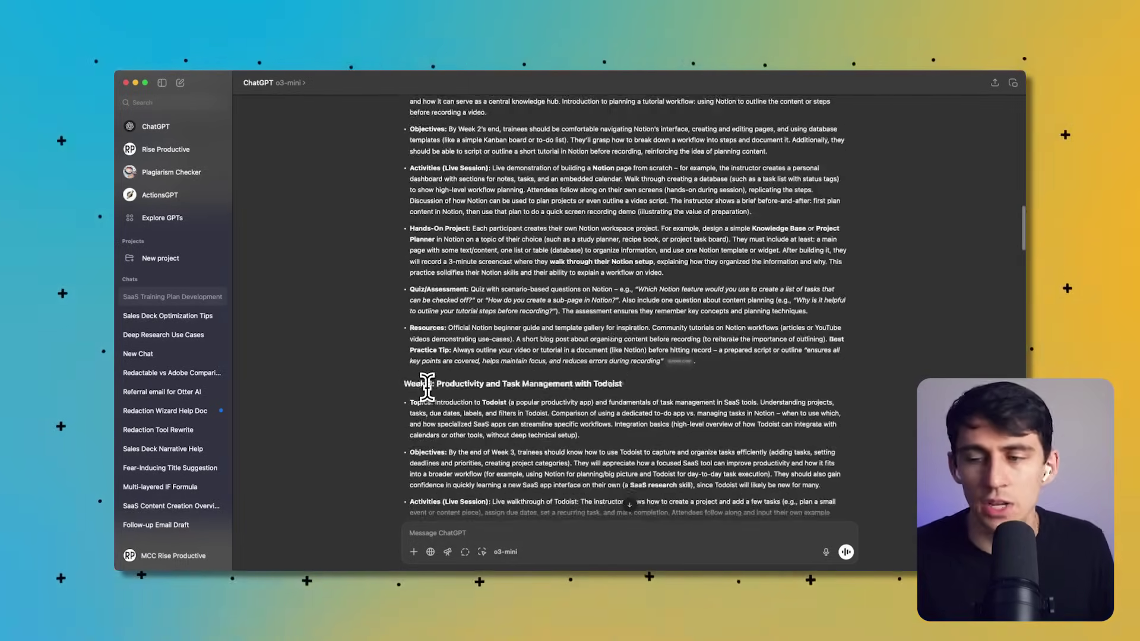
scroll(427, 385, "up", 15)
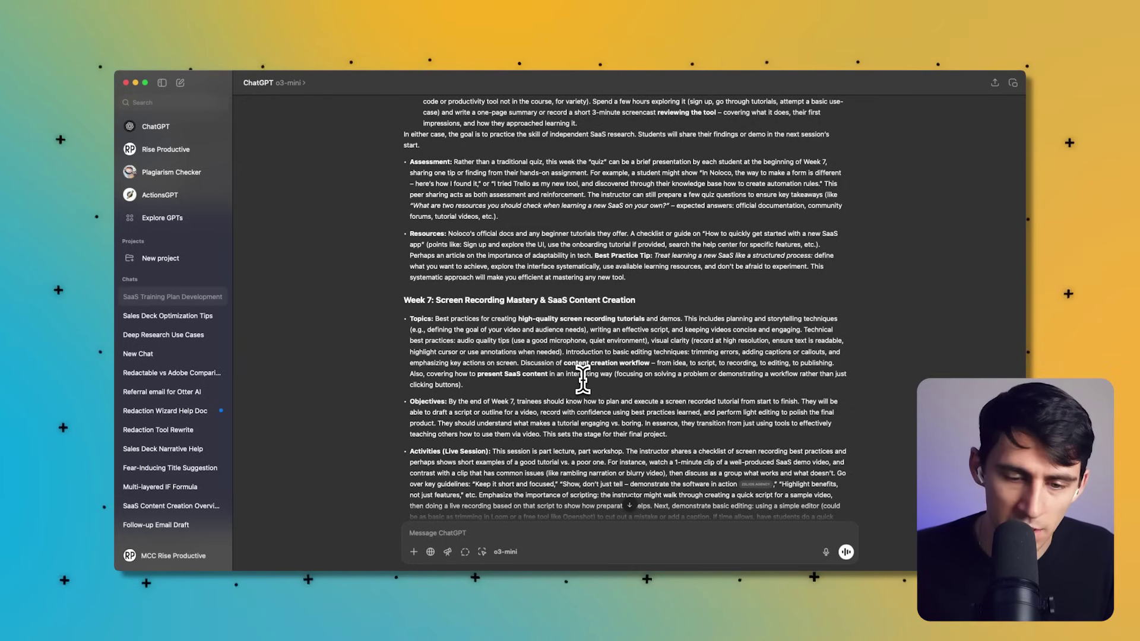
scroll(582, 380, "down", 15)
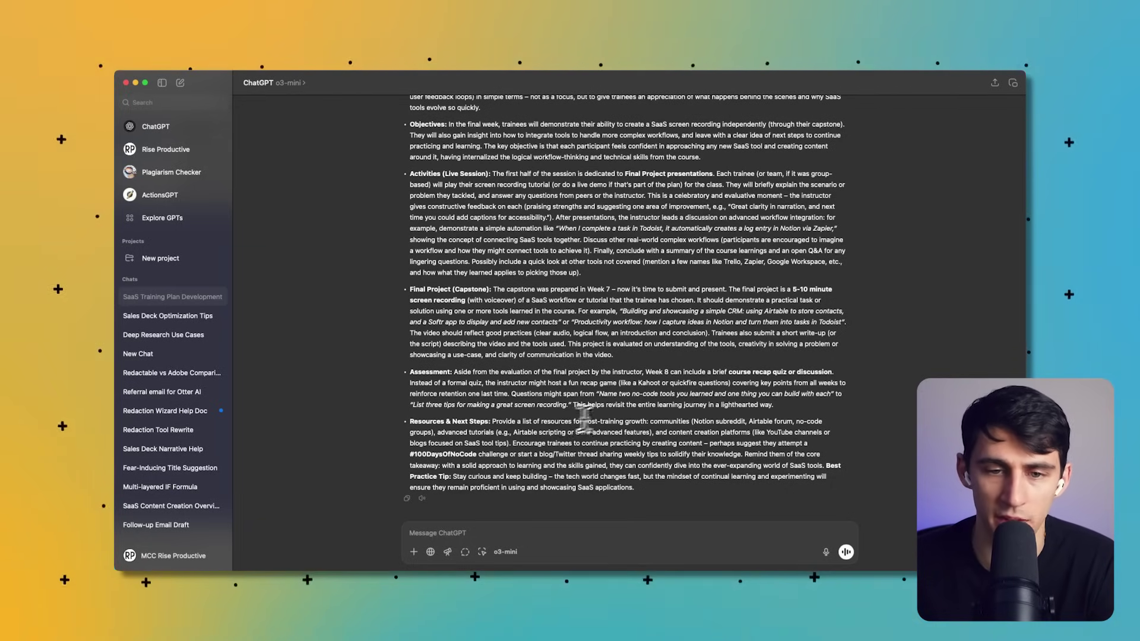
scroll(646, 395, "up", 20)
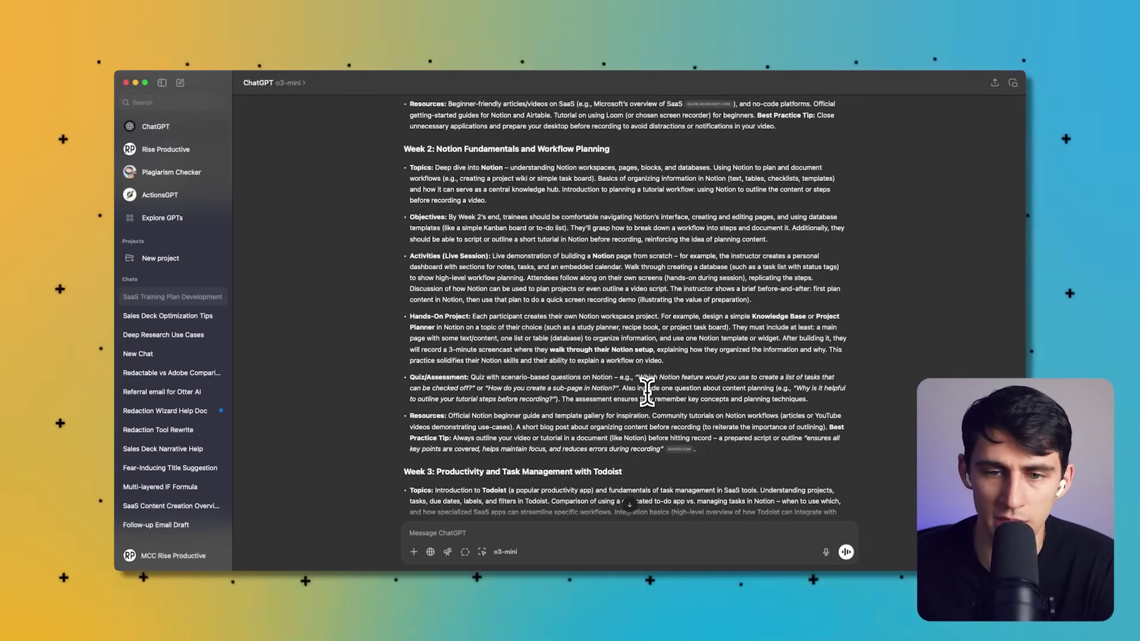
scroll(647, 392, "up", 10)
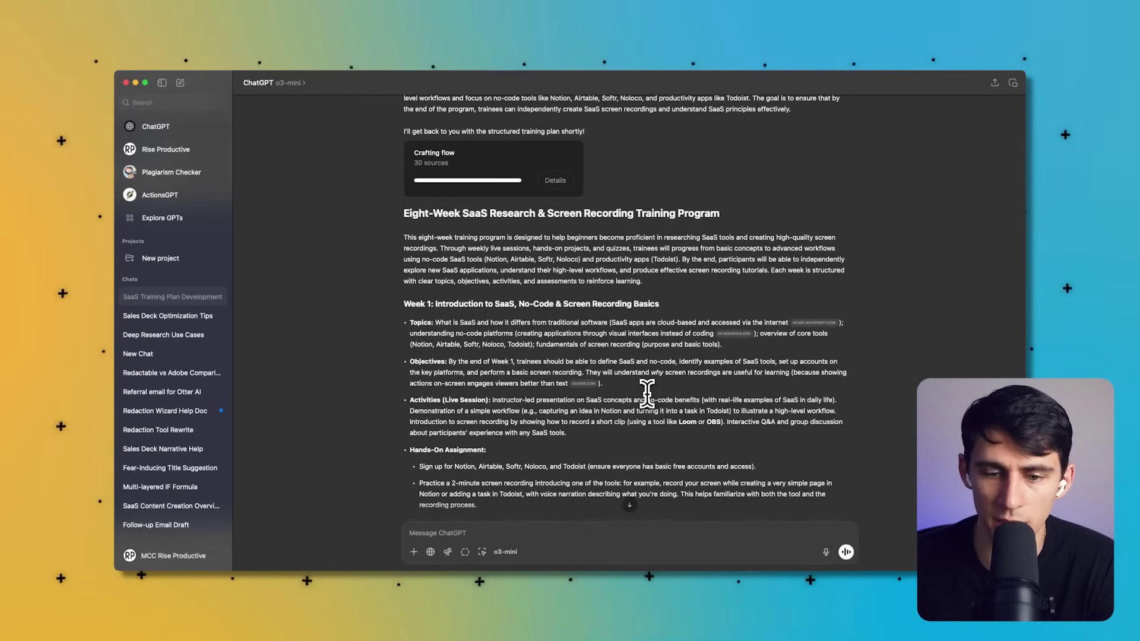
scroll(646, 392, "down", 8)
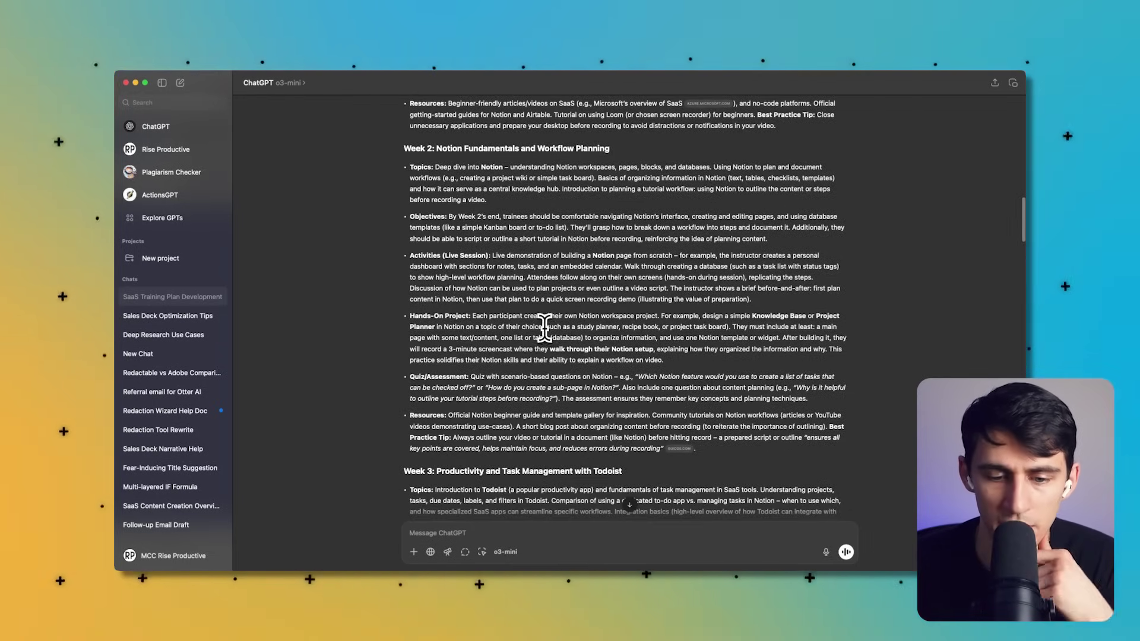
scroll(544, 326, "down", 10)
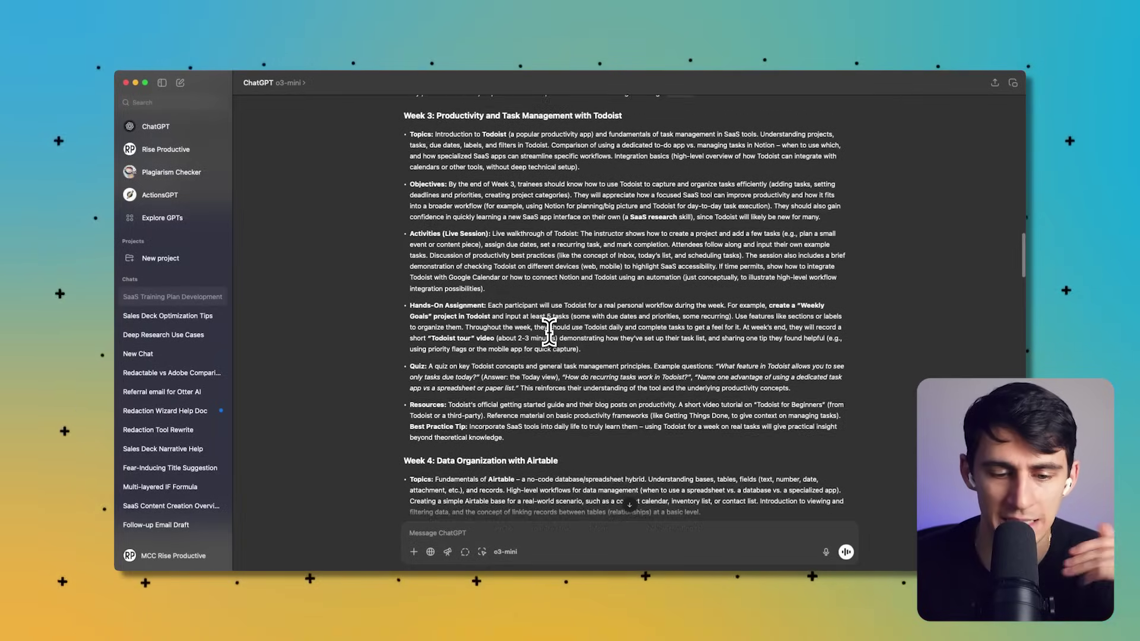
scroll(549, 333, "down", 1)
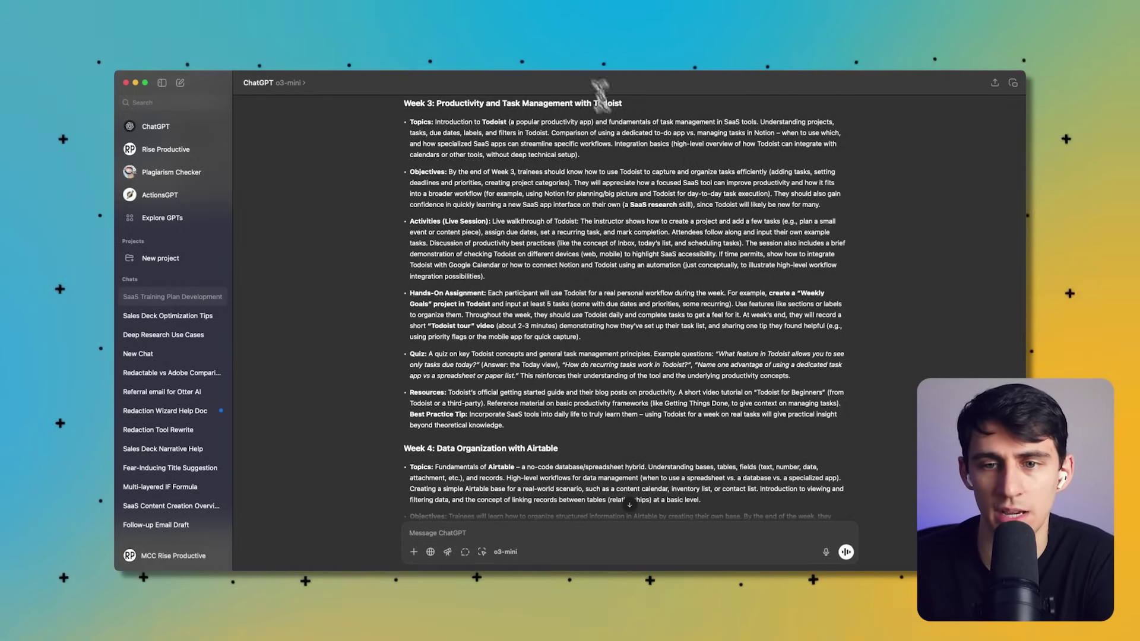
scroll(587, 179, "down", 10)
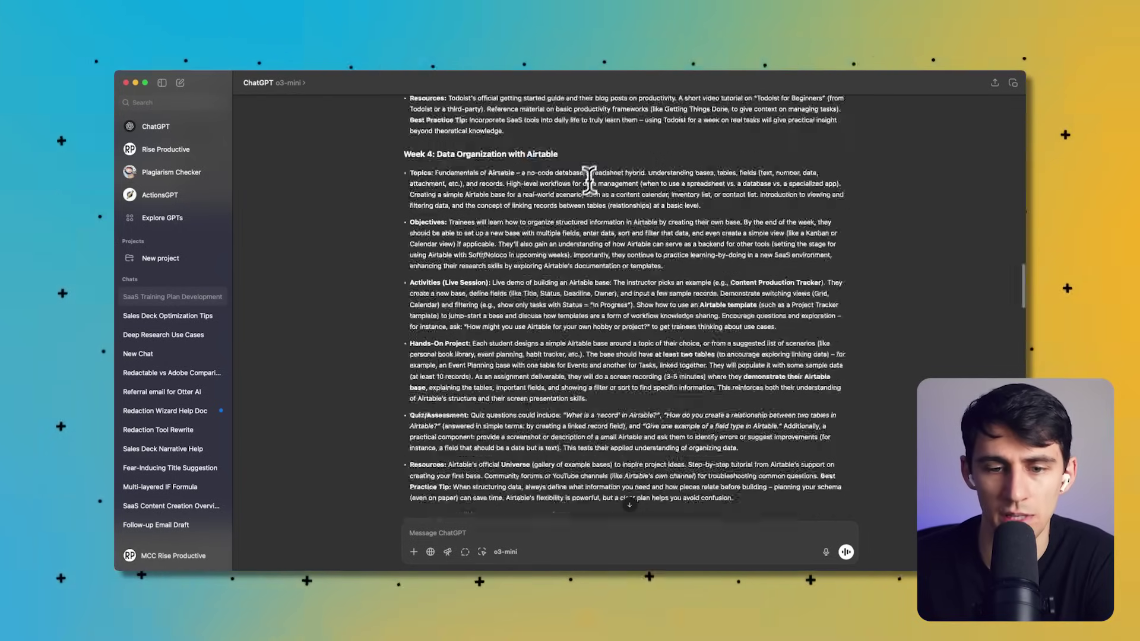
scroll(577, 193, "down", 10)
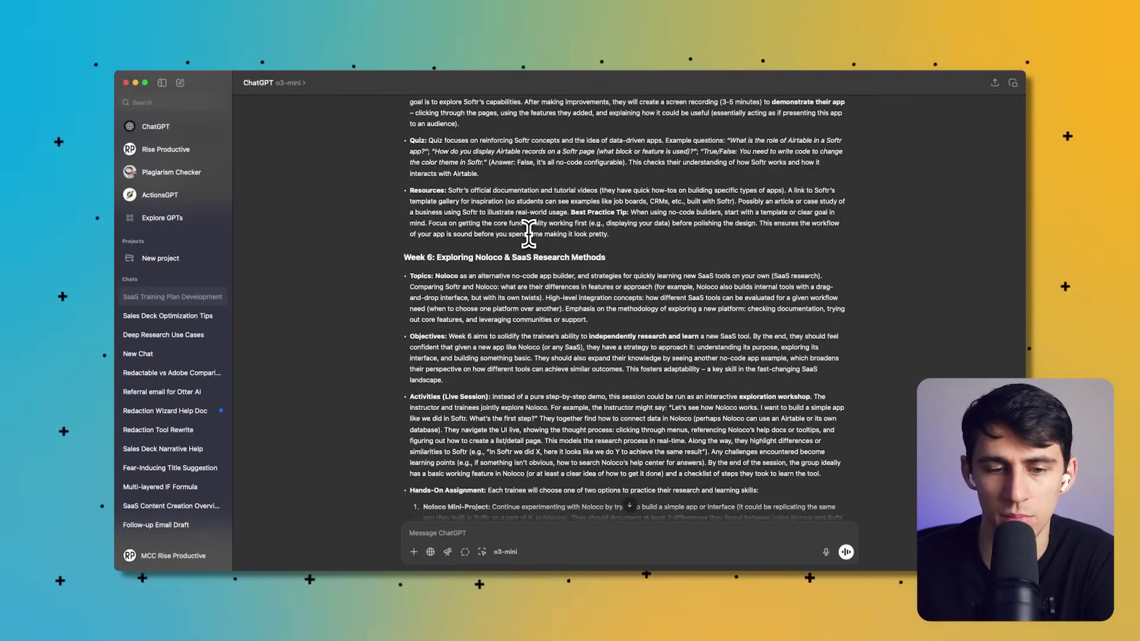
scroll(529, 233, "down", 8)
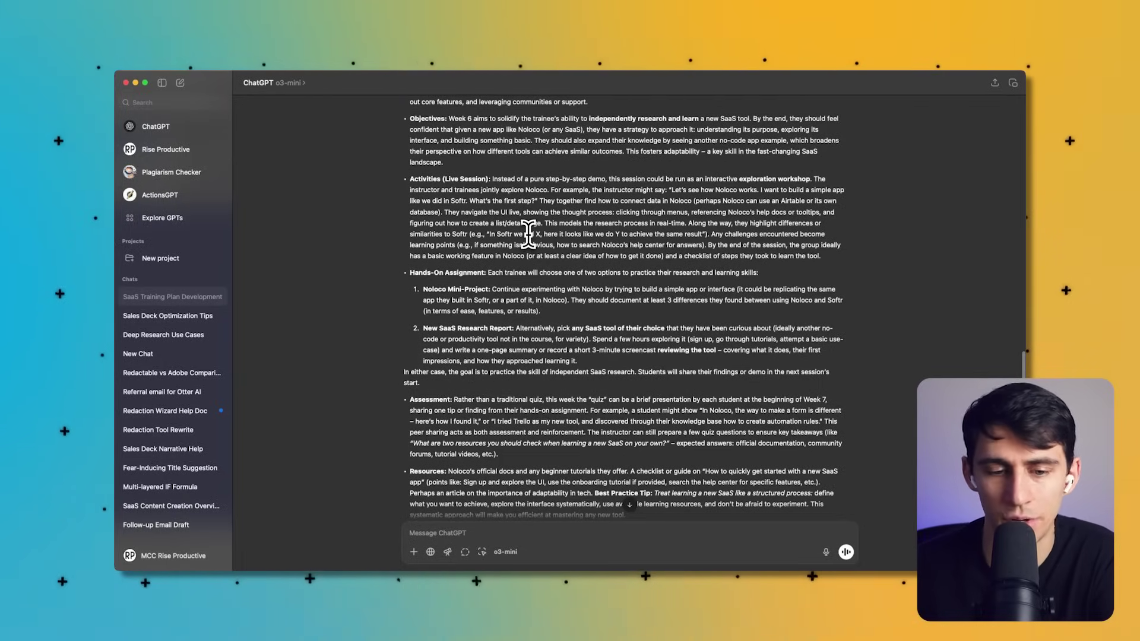